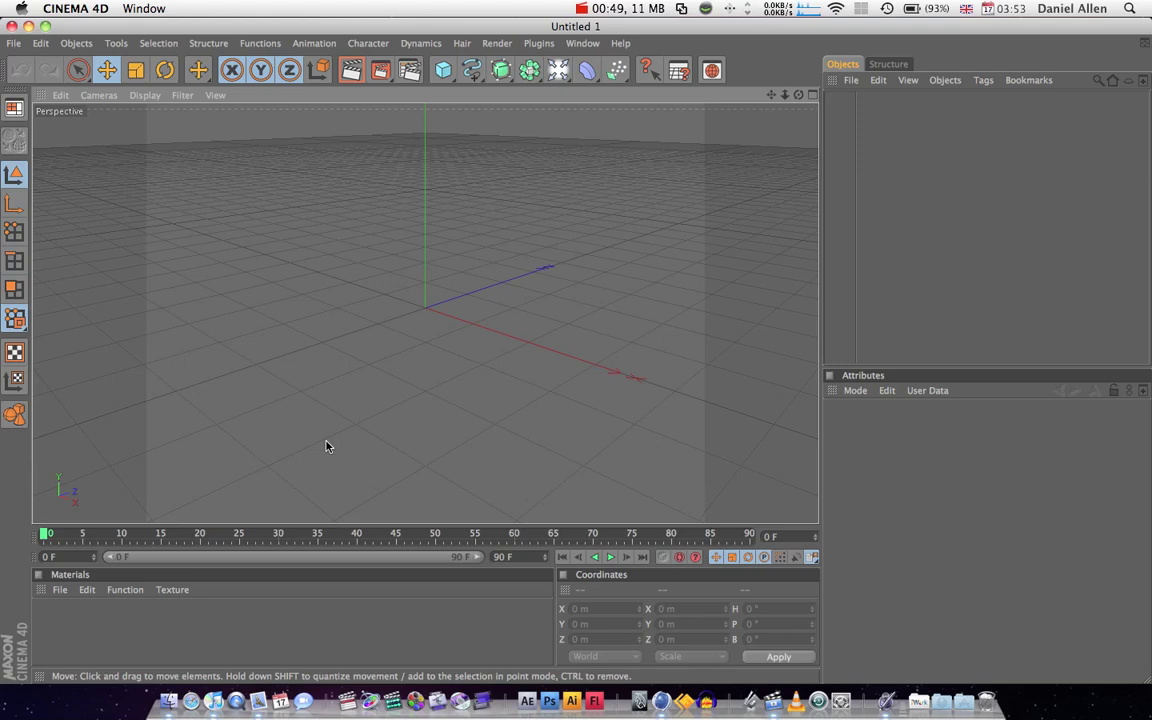
Step: In Finder, open the as productions folder inside Documents
{"action": "left_click", "coordinate": [167, 703]}
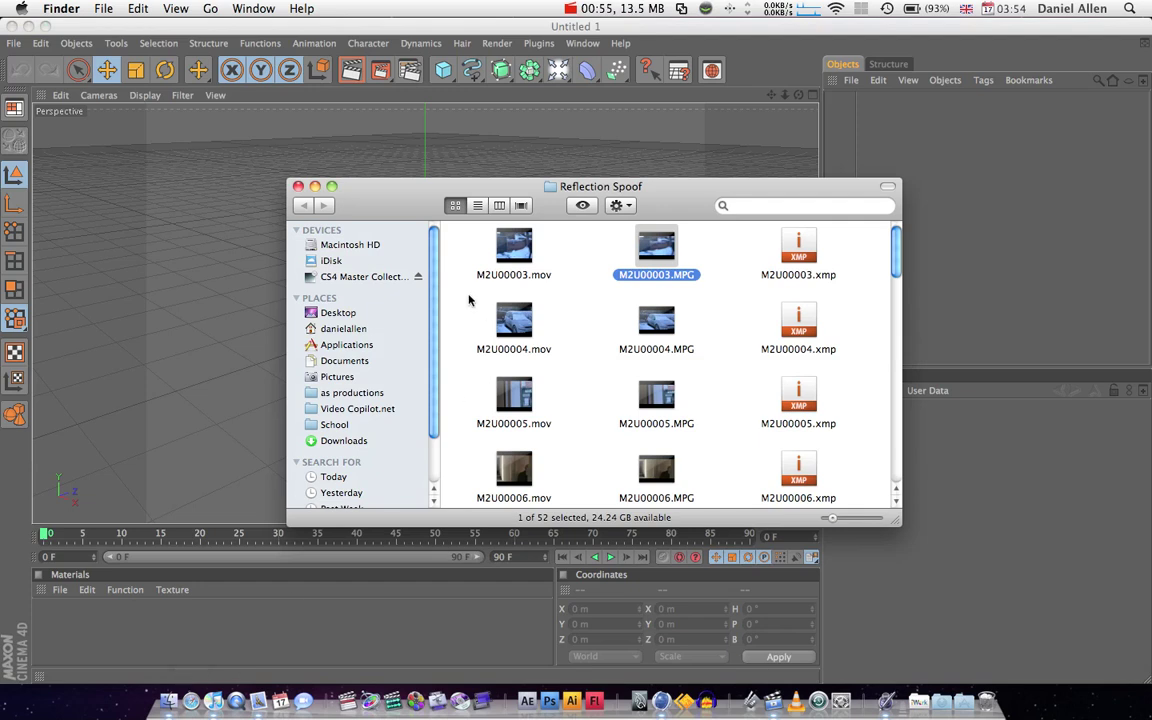
{"action": "left_click", "coordinate": [344, 360]}
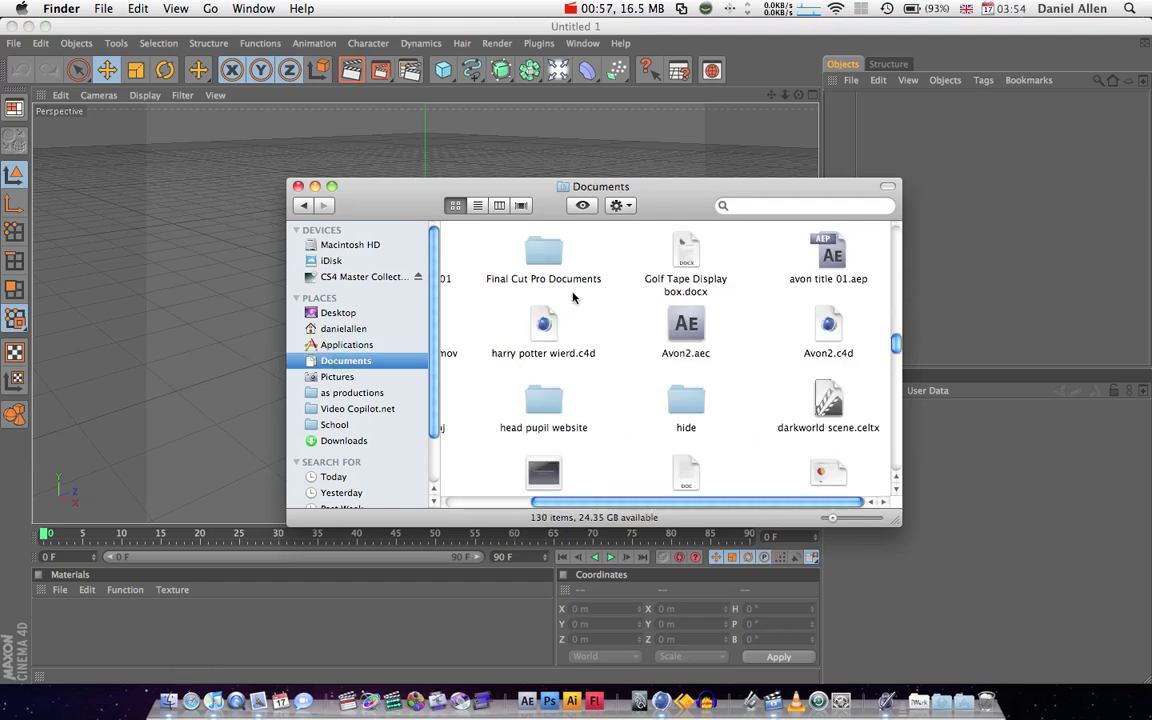
{"action": "key", "text": "Right"}
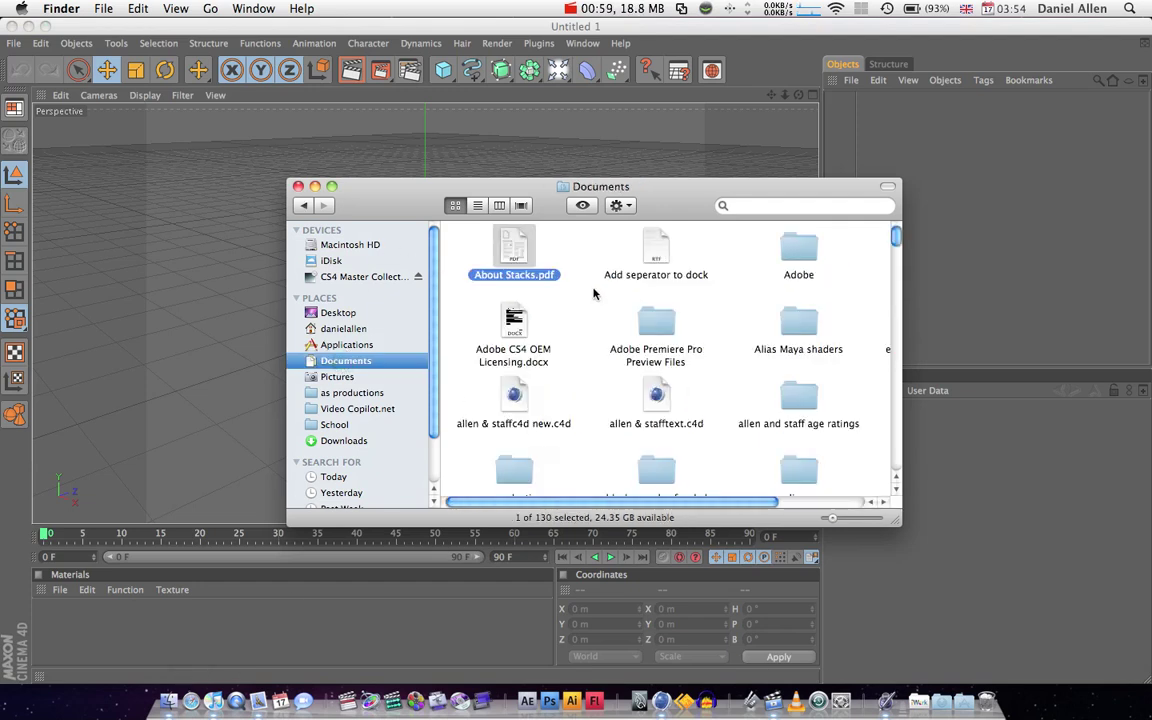
{"action": "scroll", "coordinate": [669, 349], "scroll_direction": "down", "scroll_amount": 2}
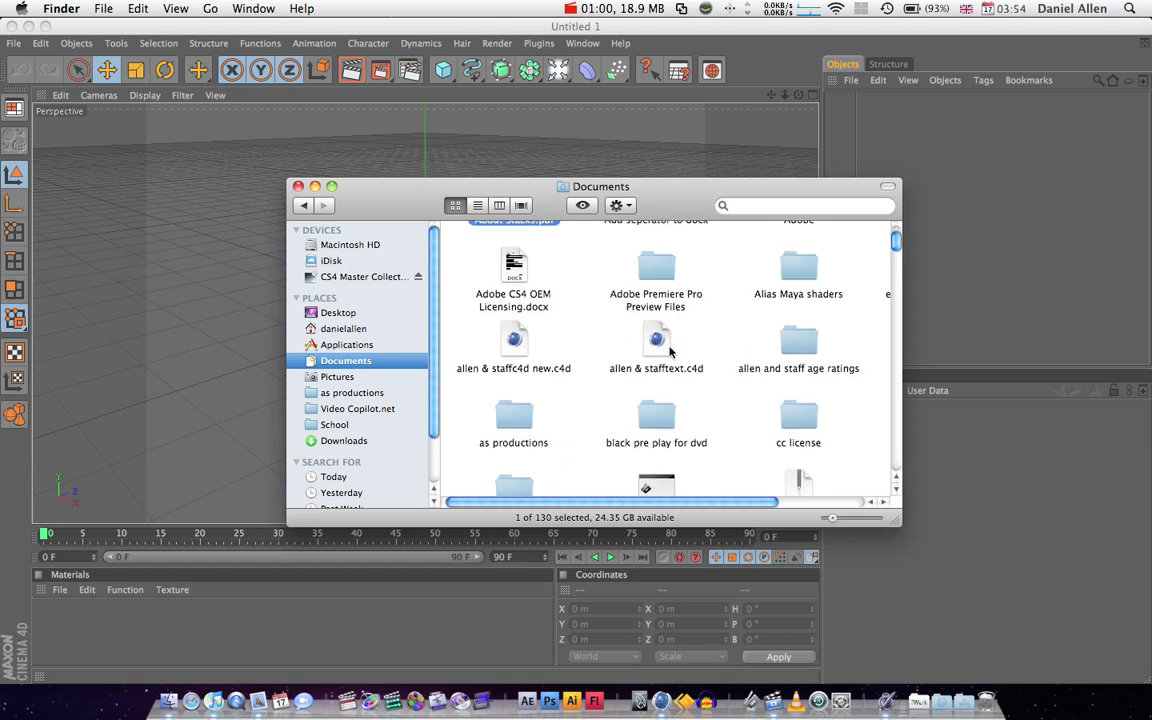
{"action": "double_click", "coordinate": [516, 415]}
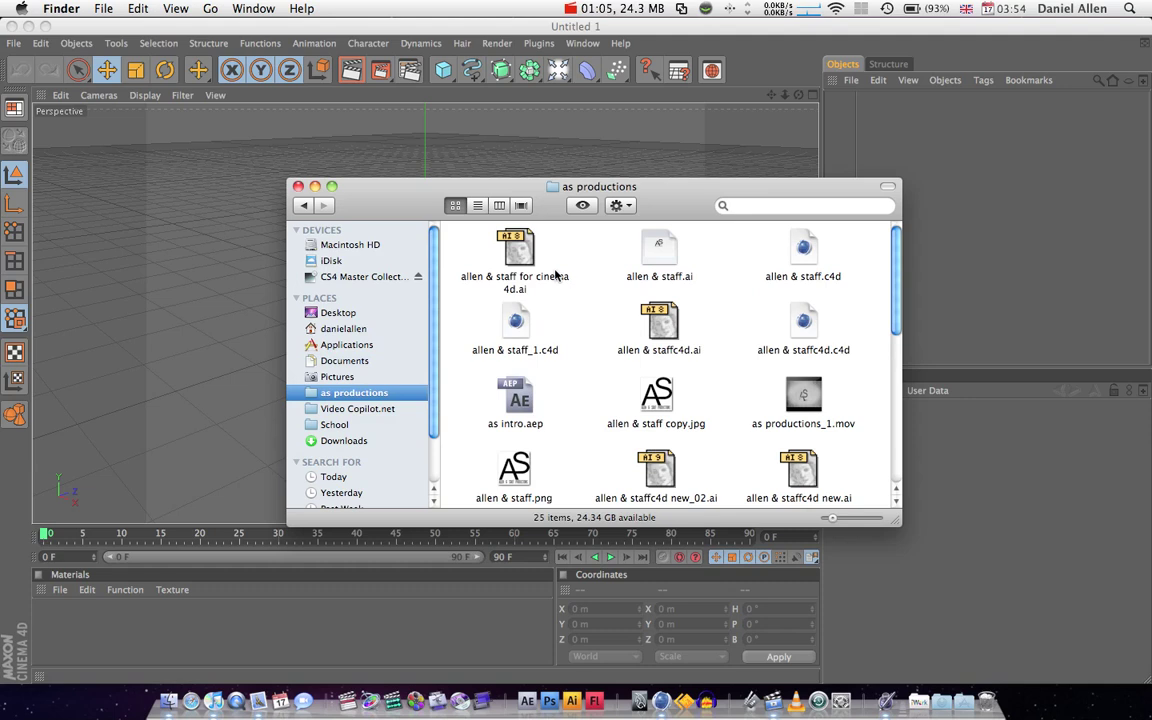
Step: Drag 'allen & staff for cinema 4d.ai' from Finder into the Cinema 4D viewport
{"action": "left_click", "coordinate": [518, 268]}
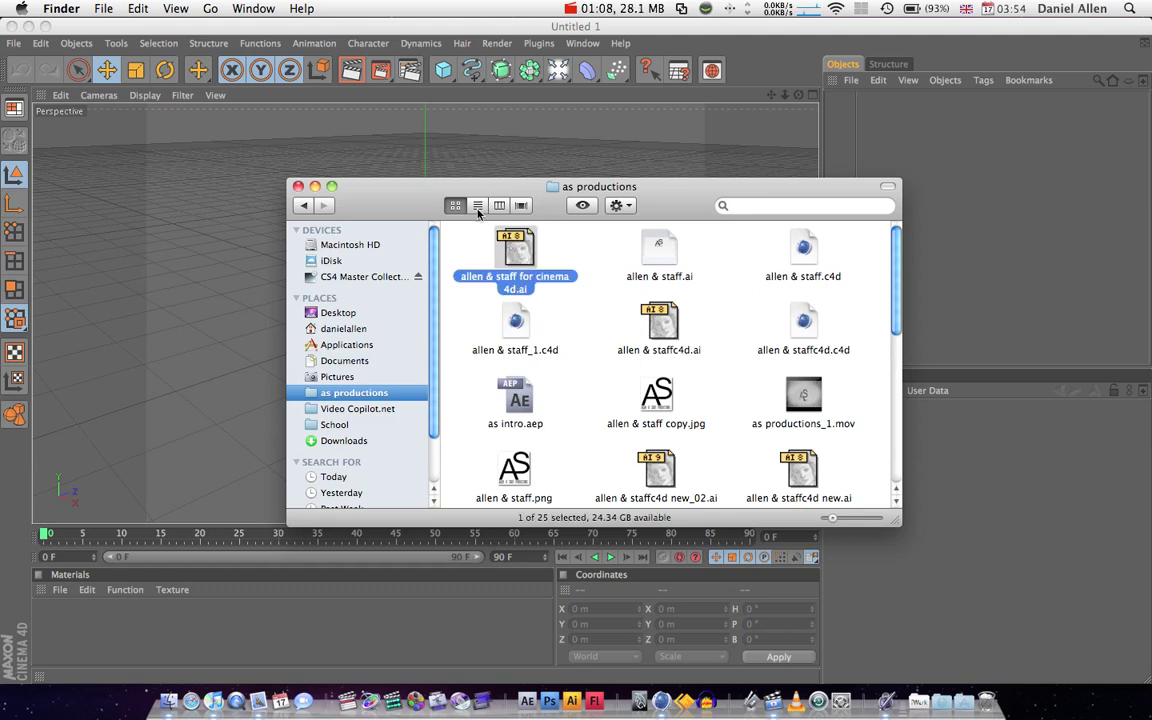
{"action": "left_click_drag", "start_coordinate": [831, 519], "coordinate": [858, 518]}
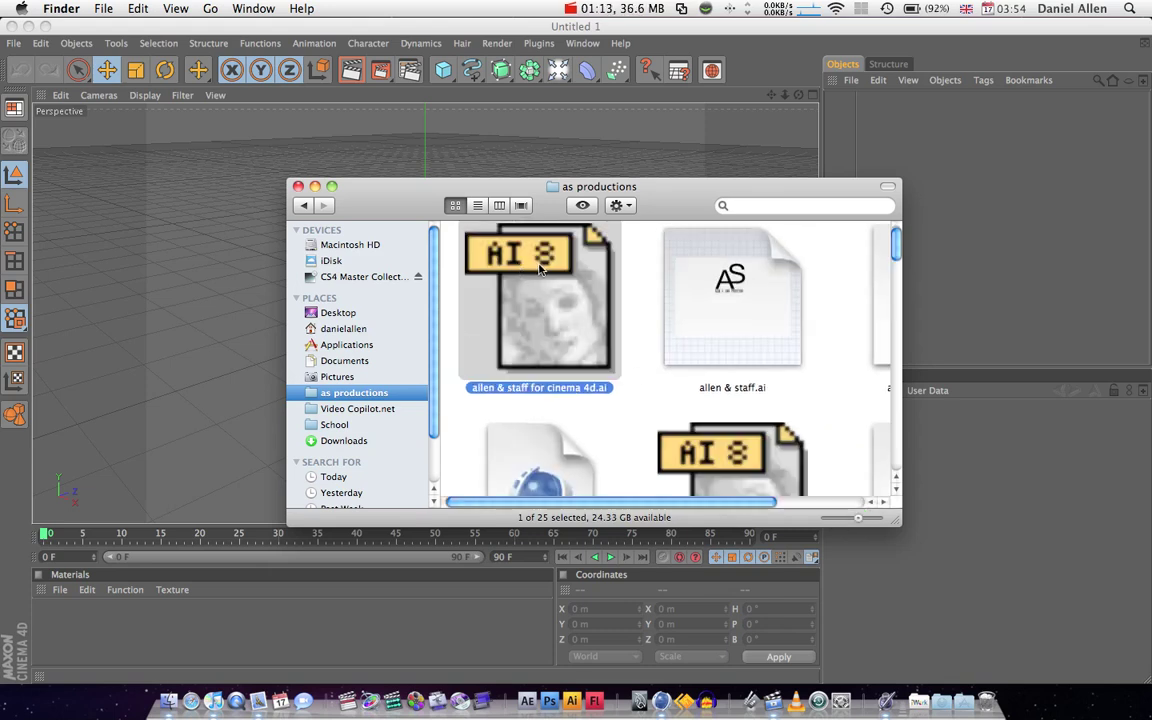
{"action": "left_click_drag", "start_coordinate": [549, 289], "coordinate": [213, 187]}
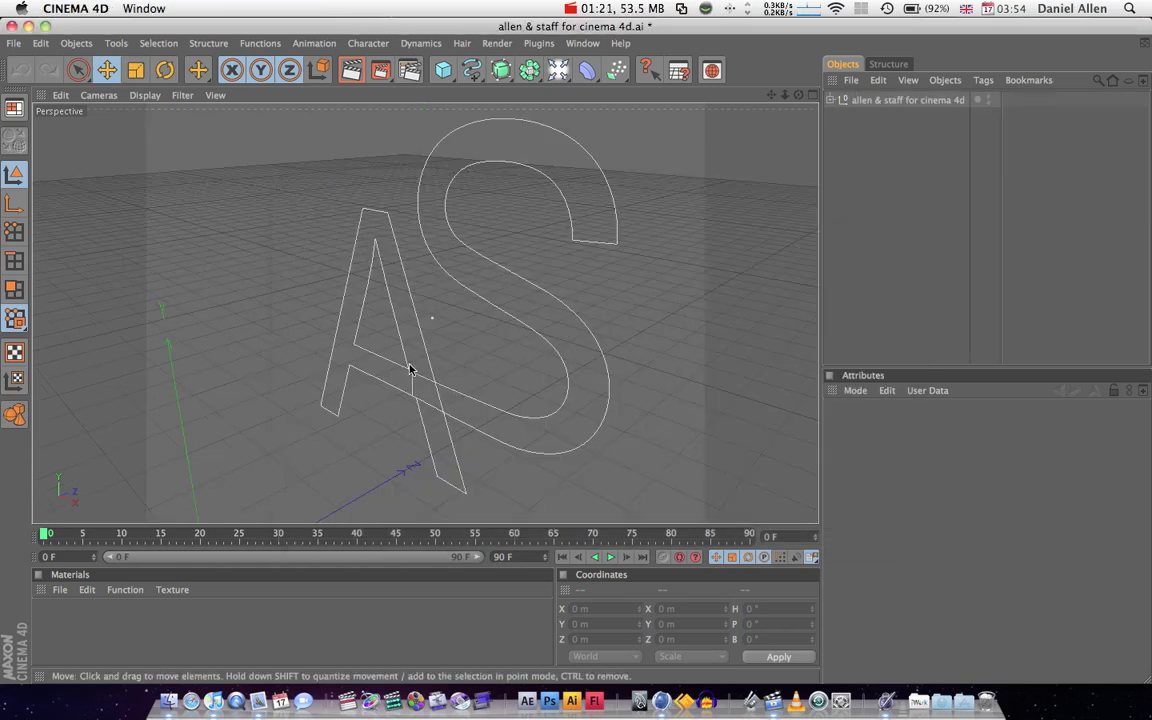
Step: Expand the imported logo group and select both Path 1 and Path 3
{"action": "left_click_drag", "start_coordinate": [409, 369], "coordinate": [575, 350], "text": "alt"}
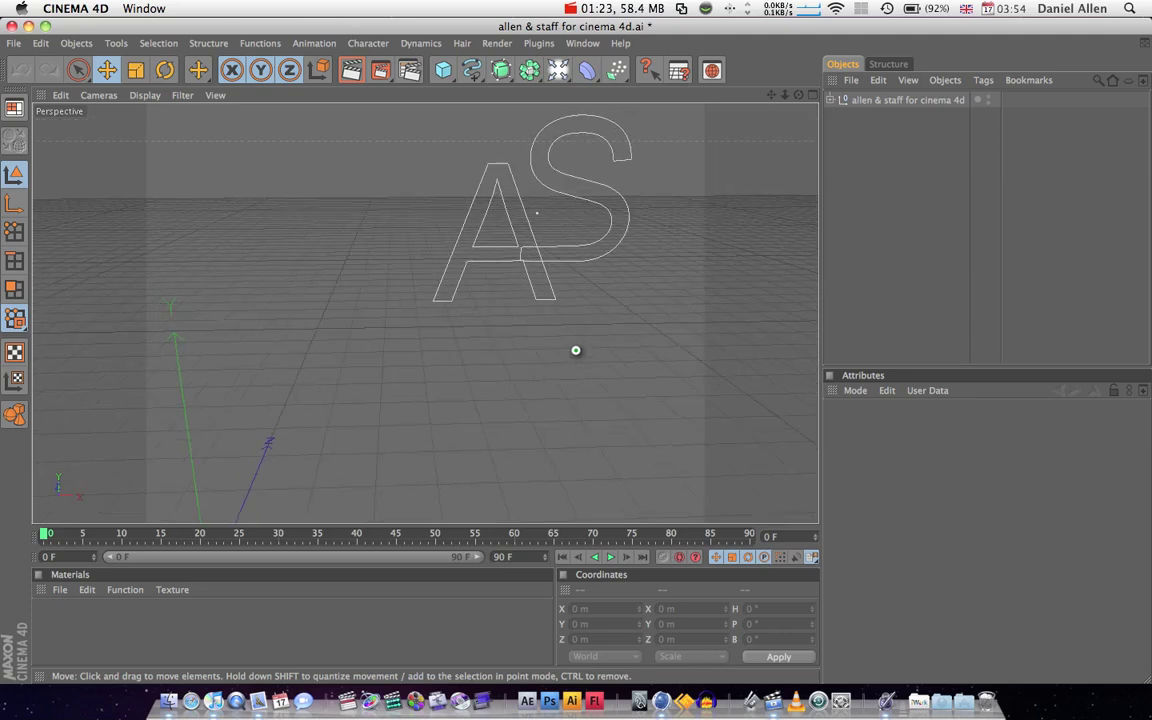
{"action": "left_click", "coordinate": [830, 100]}
{"action": "left_click", "coordinate": [869, 131]}
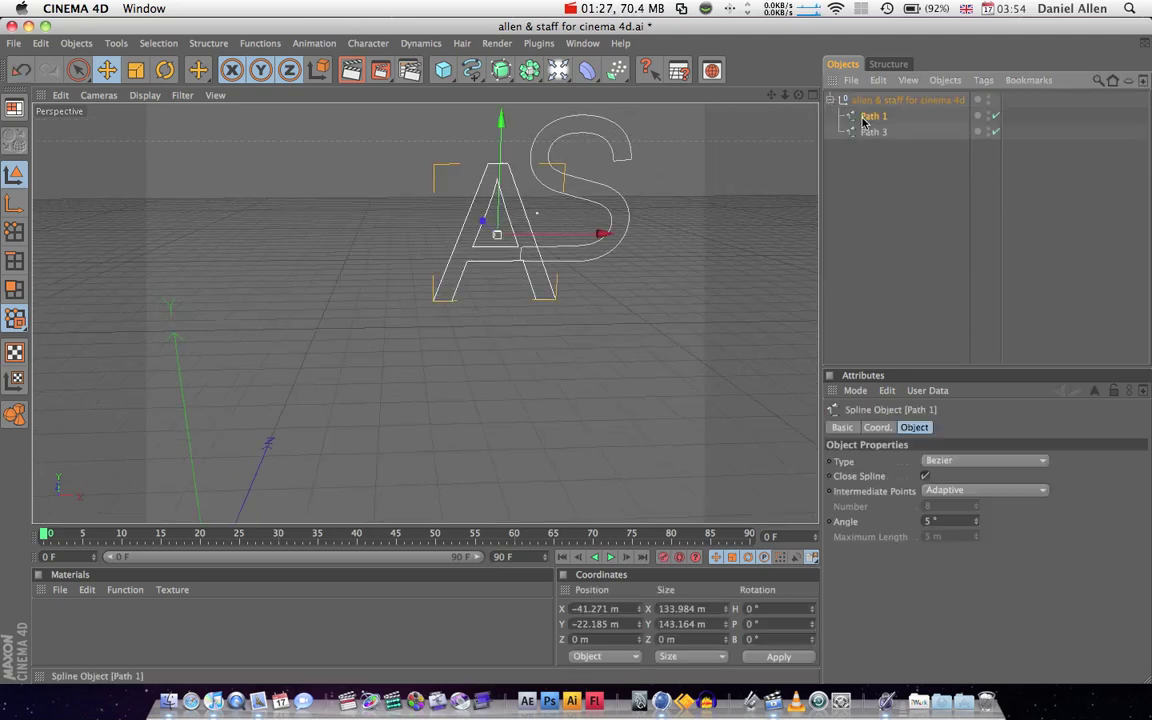
{"action": "left_click", "coordinate": [873, 116]}
{"action": "left_click", "coordinate": [873, 131], "text": "shift"}
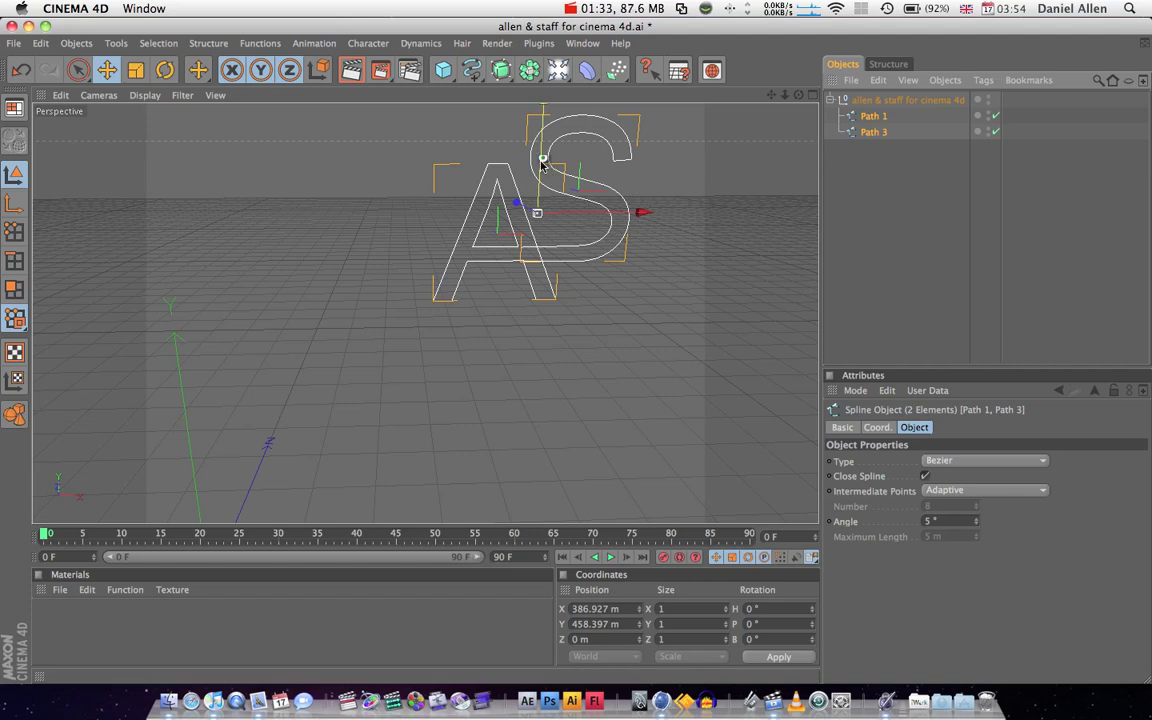
Step: Move the A and S outlines down and left to sit near the origin
{"action": "mouse_move", "coordinate": [576, 350]}
{"action": "left_mouse_down"}
{"action": "mouse_move", "coordinate": [576, 378]}
{"action": "mouse_move", "coordinate": [576, 350]}
{"action": "left_mouse_up"}
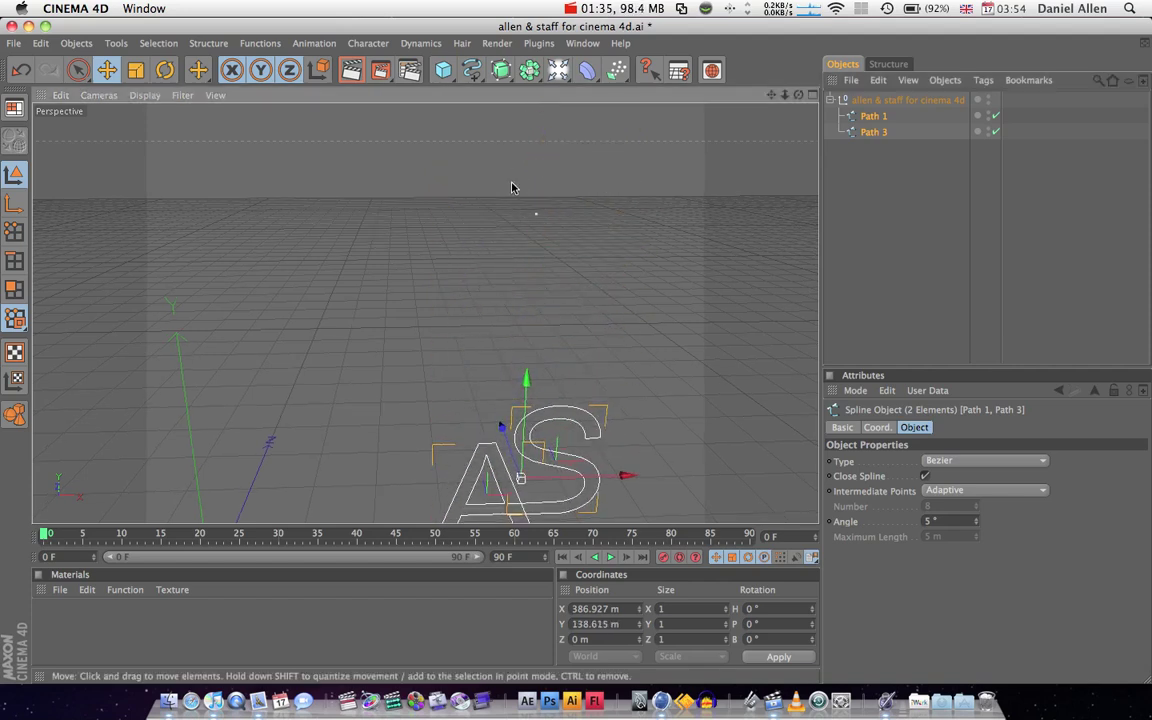
{"action": "left_click_drag", "start_coordinate": [413, 497], "coordinate": [478, 427], "text": "alt"}
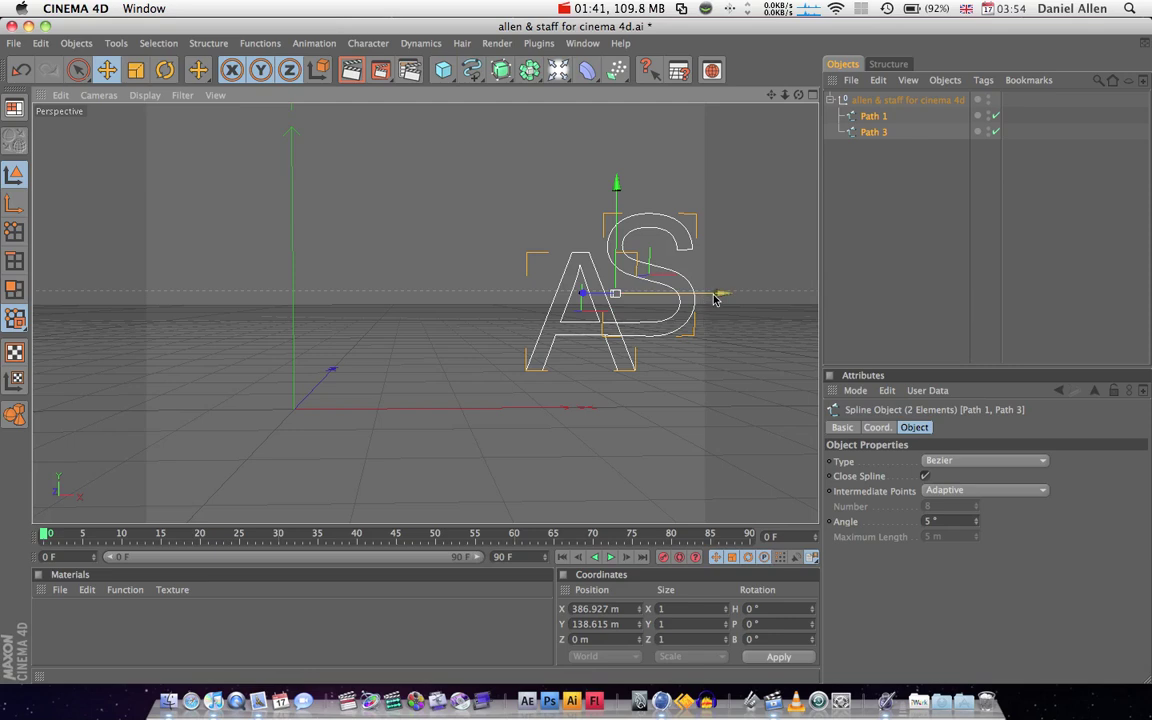
{"action": "left_click_drag", "start_coordinate": [715, 298], "coordinate": [405, 298]}
{"action": "left_click_drag", "start_coordinate": [298, 185], "coordinate": [298, 221]}
Step: Reselect Path 1 and Path 3, then select the logo's wrapper null
{"action": "left_click", "coordinate": [905, 175]}
{"action": "left_click", "coordinate": [873, 117]}
{"action": "left_click", "coordinate": [872, 133], "text": "shift"}
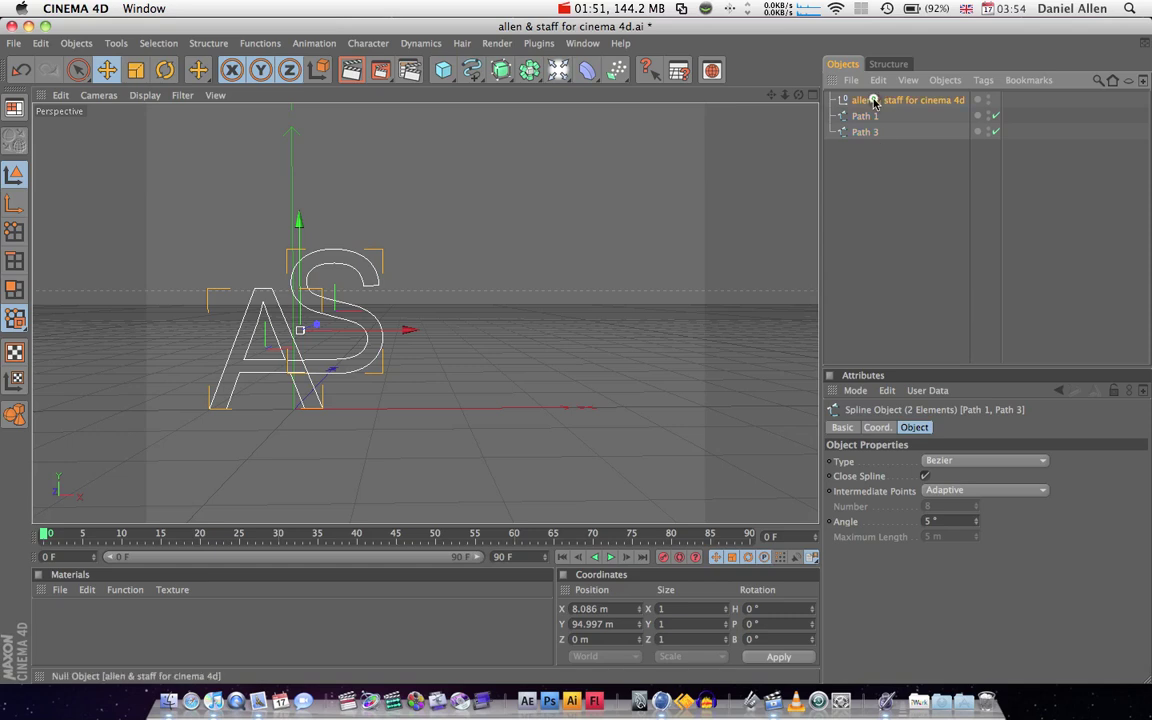
{"action": "left_click", "coordinate": [900, 100]}
Step: Delete the wrapper null and put Path 1 and Path 3 into separate Extrude NURBS objects
{"action": "key", "text": "Delete"}
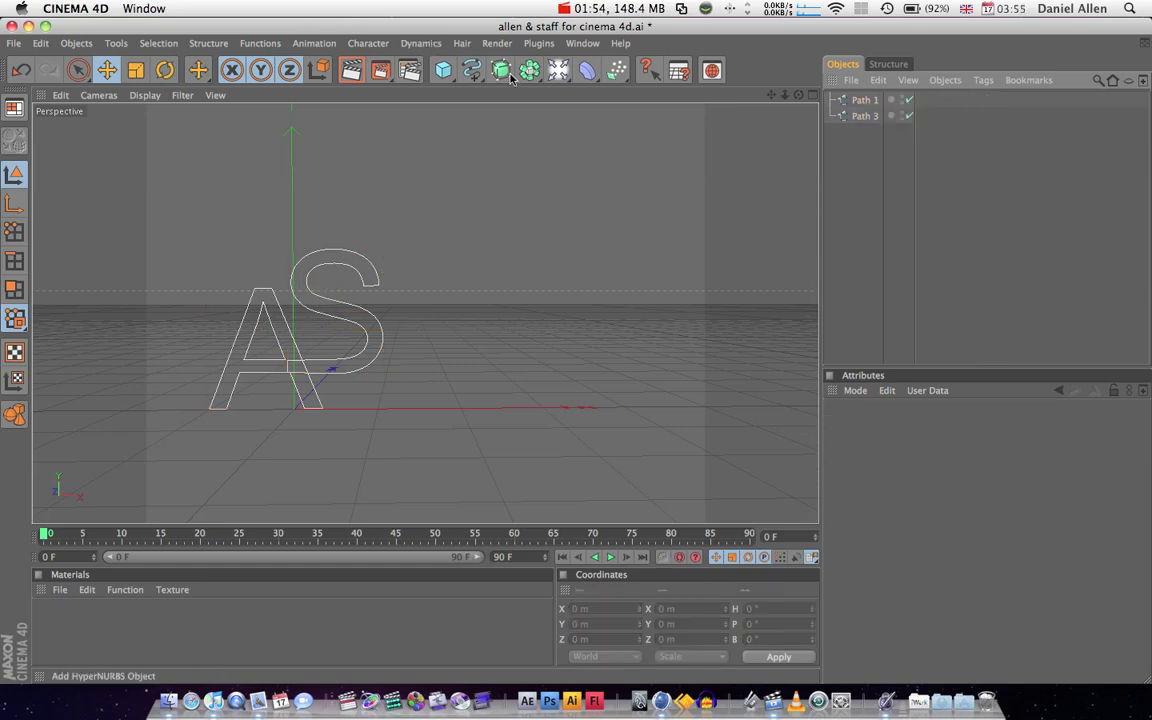
{"action": "left_click_drag", "start_coordinate": [510, 80], "coordinate": [550, 85]}
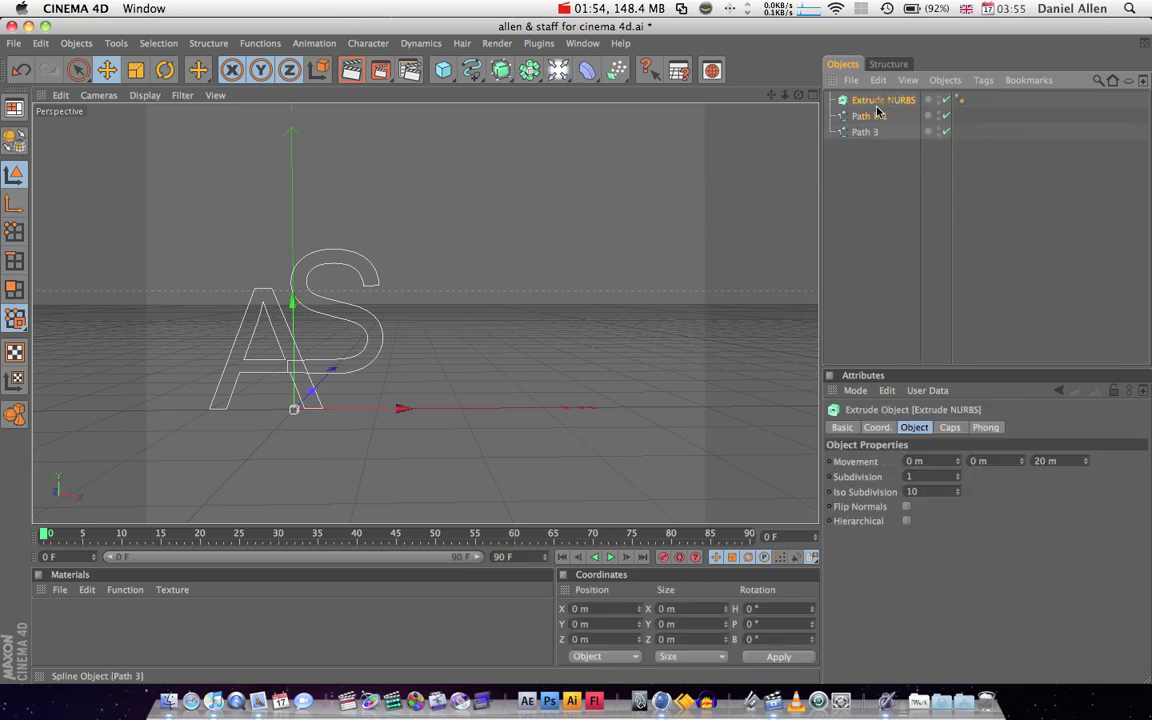
{"action": "mouse_move", "coordinate": [877, 113]}
{"action": "left_mouse_down"}
{"action": "mouse_move", "coordinate": [873, 125]}
{"action": "mouse_move", "coordinate": [880, 101]}
{"action": "left_mouse_up"}
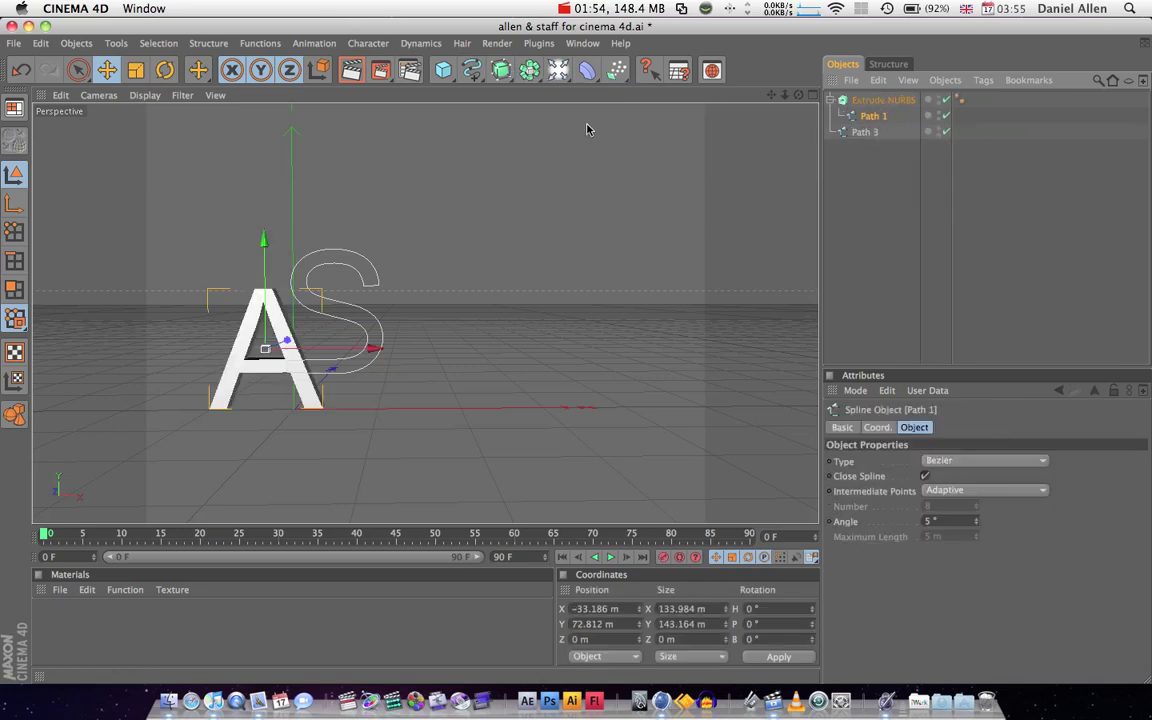
{"action": "left_click_drag", "start_coordinate": [500, 72], "coordinate": [548, 85]}
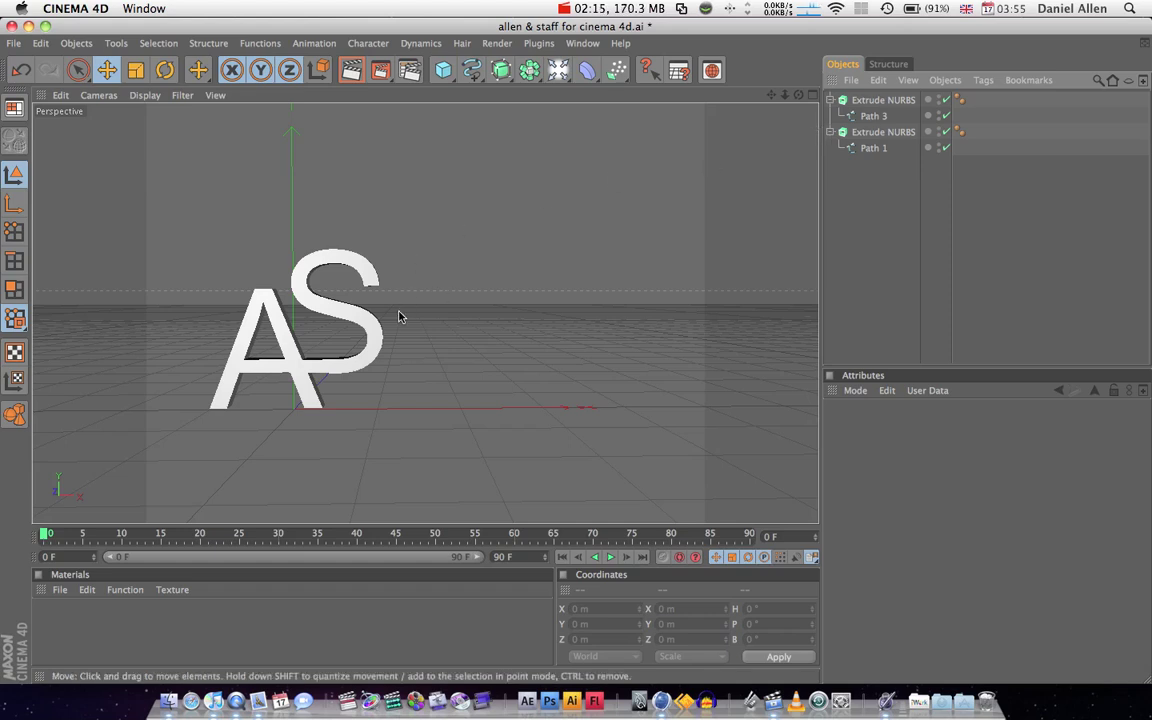
{"action": "left_click_drag", "start_coordinate": [398, 317], "coordinate": [576, 350], "text": "alt"}
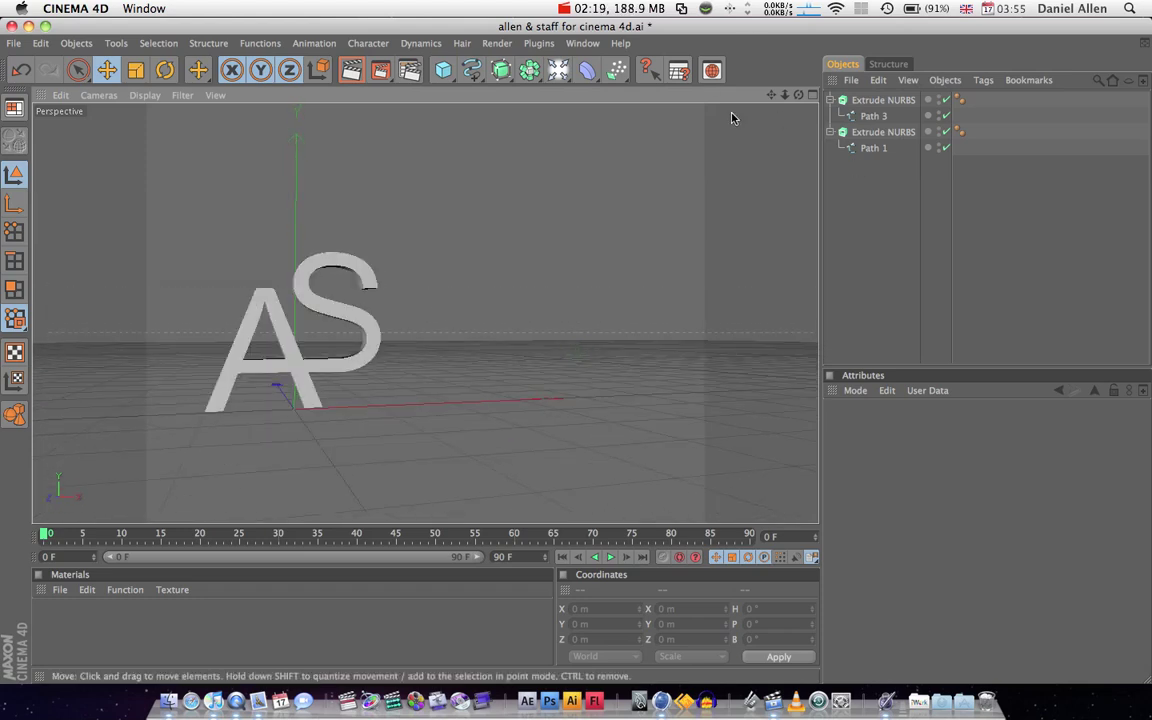
Step: Set the A extrude's Start cap to Fillet Cap
{"action": "left_click", "coordinate": [872, 132]}
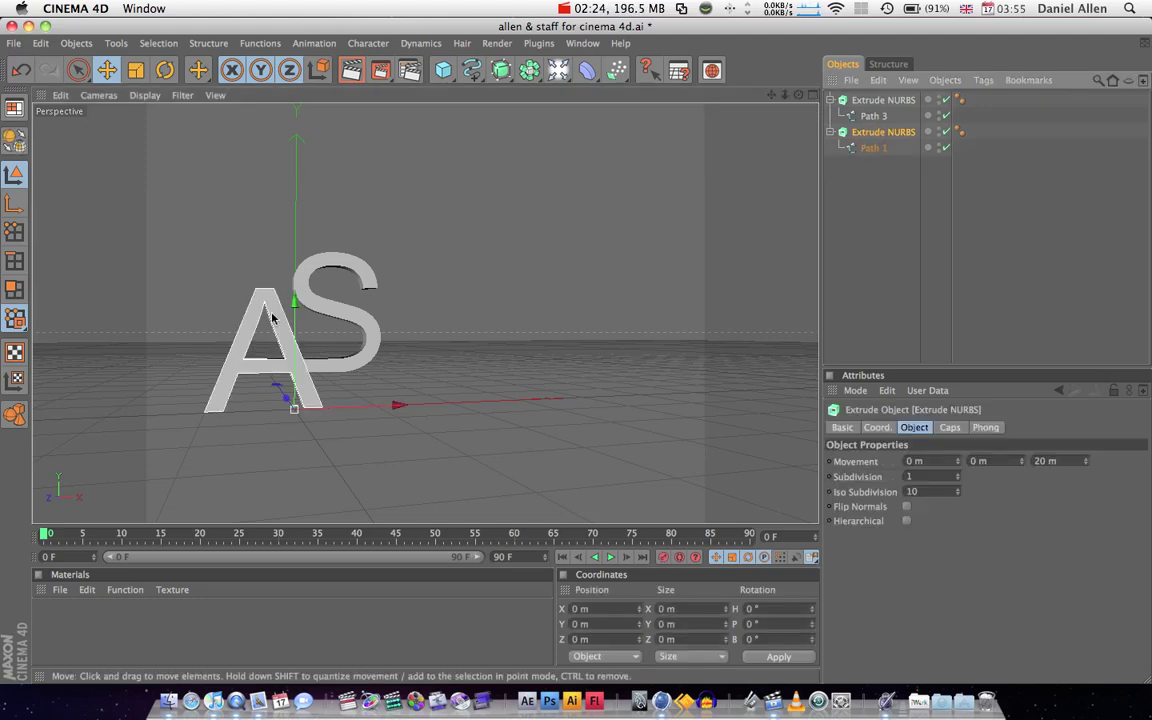
{"action": "left_click", "coordinate": [949, 427]}
{"action": "left_click", "coordinate": [958, 460]}
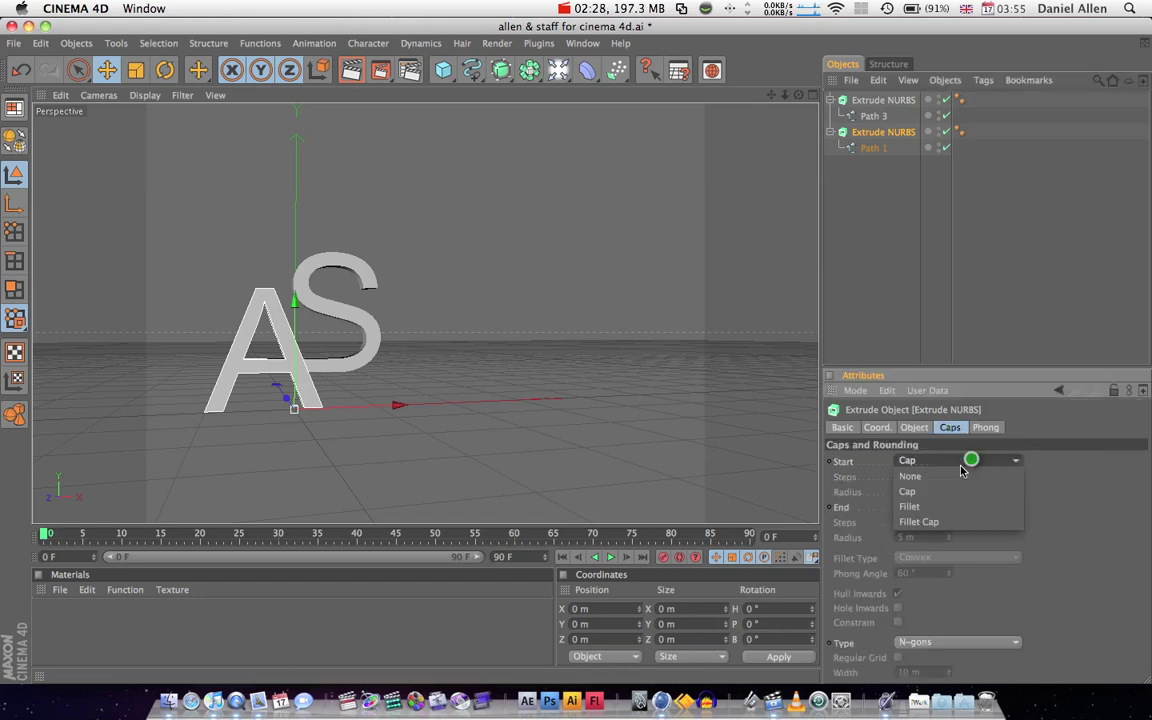
{"action": "left_click", "coordinate": [920, 521]}
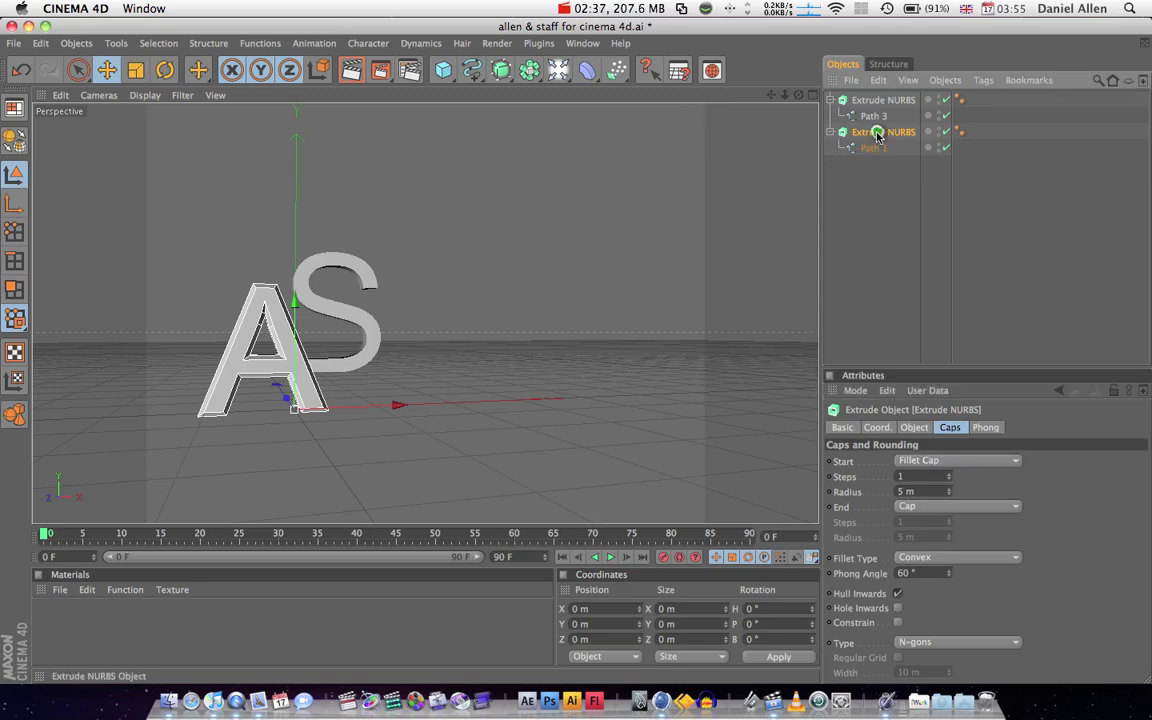
Step: Duplicate the filleted extrude, move Path 3 into the copy, and select the empty extrude
{"action": "left_click_drag", "start_coordinate": [845, 140], "coordinate": [860, 175], "text": "ctrl"}
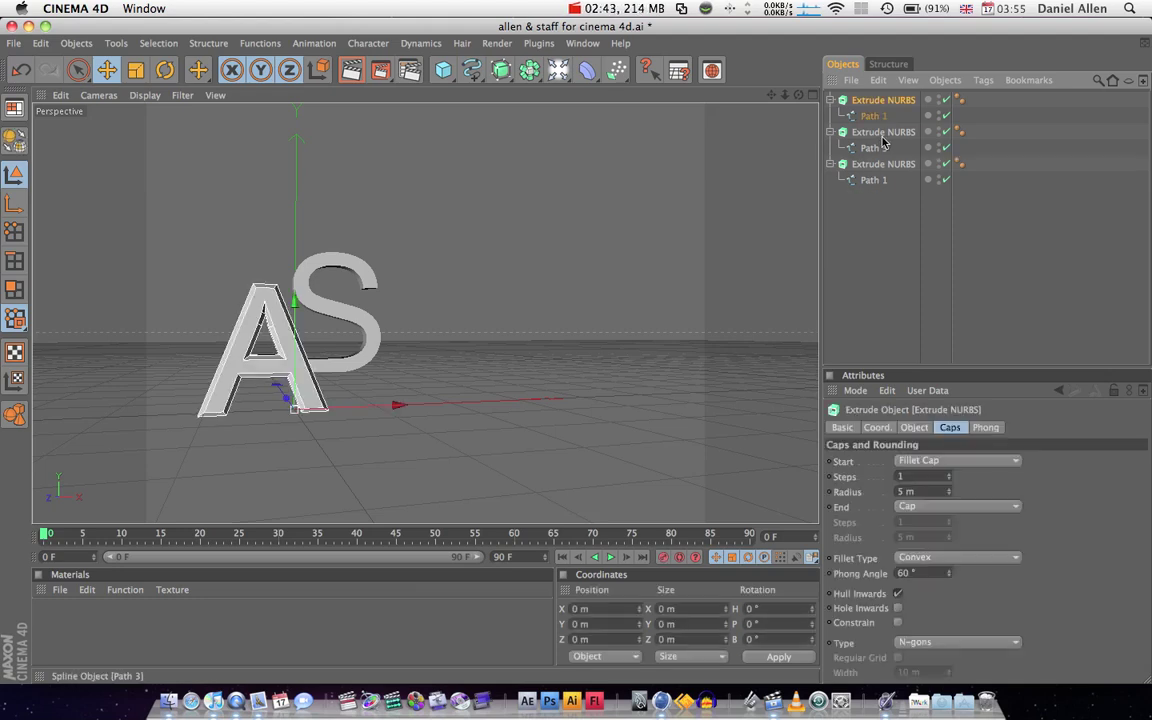
{"action": "left_click_drag", "start_coordinate": [877, 152], "coordinate": [874, 179]}
{"action": "left_click", "coordinate": [880, 134]}
Step: Delete the empty extrude and orbit and pan to centre the AS letters
{"action": "key", "text": "Delete"}
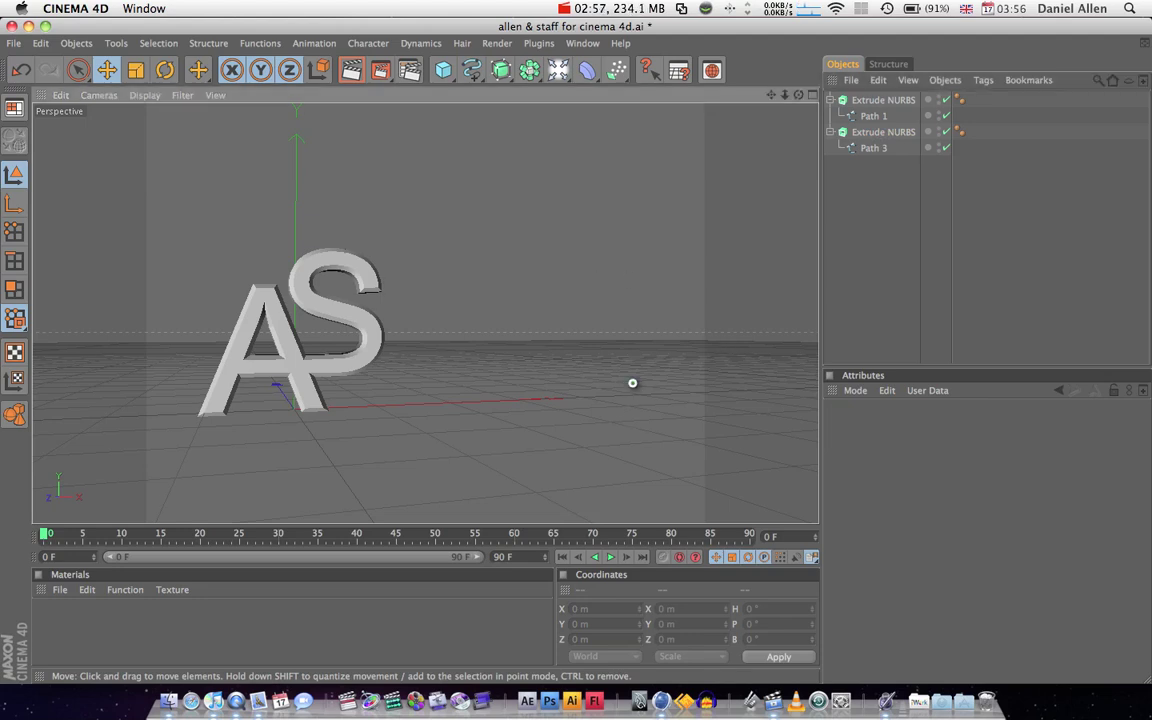
{"action": "mouse_move", "coordinate": [576, 350]}
{"action": "left_mouse_down", "text": "alt"}
{"action": "mouse_move", "coordinate": [563, 350]}
{"action": "mouse_move", "coordinate": [596, 350]}
{"action": "mouse_move", "coordinate": [576, 350]}
{"action": "left_mouse_up", "text": "alt"}
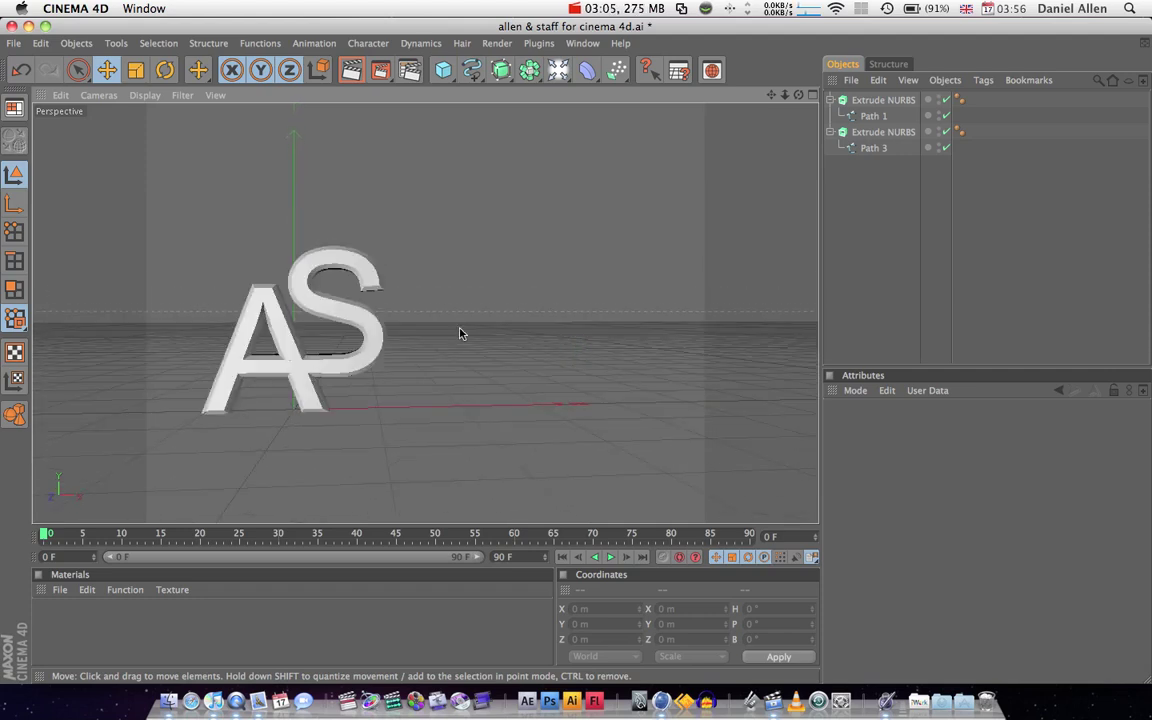
{"action": "middle_click_drag", "start_coordinate": [362, 344], "coordinate": [521, 298], "text": "alt"}
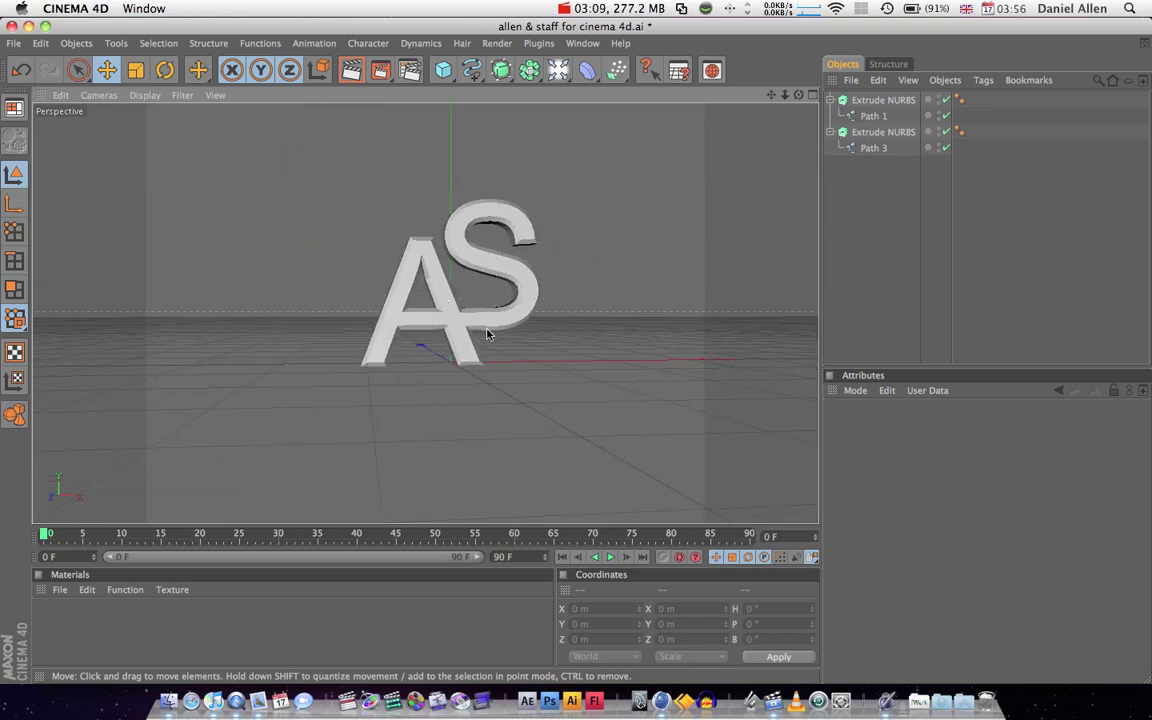
{"action": "mouse_move", "coordinate": [481, 330]}
{"action": "left_mouse_down", "text": "alt"}
{"action": "mouse_move", "coordinate": [520, 328]}
{"action": "mouse_move", "coordinate": [445, 330]}
{"action": "mouse_move", "coordinate": [500, 325]}
{"action": "mouse_move", "coordinate": [463, 322]}
{"action": "left_mouse_up", "text": "alt"}
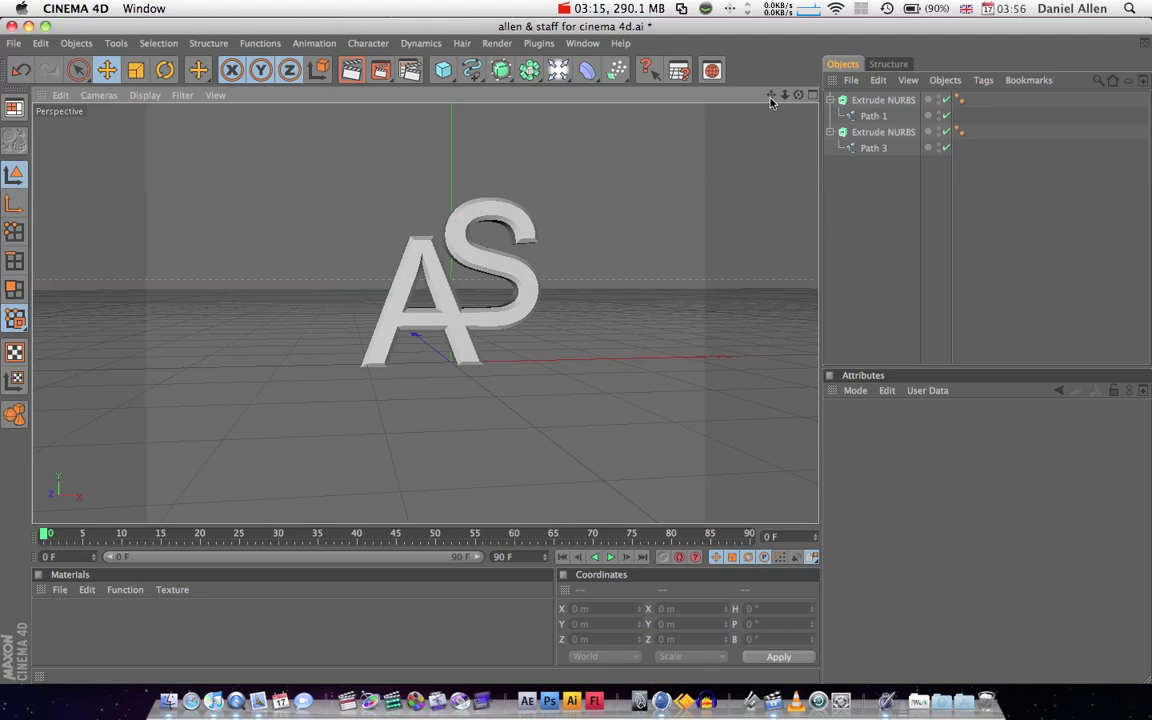
Step: Pan, zoom and orbit around the AS letters to frame them closer
{"action": "left_click_drag", "start_coordinate": [771, 96], "coordinate": [829, 49]}
{"action": "left_click_drag", "start_coordinate": [785, 95], "coordinate": [575, 350]}
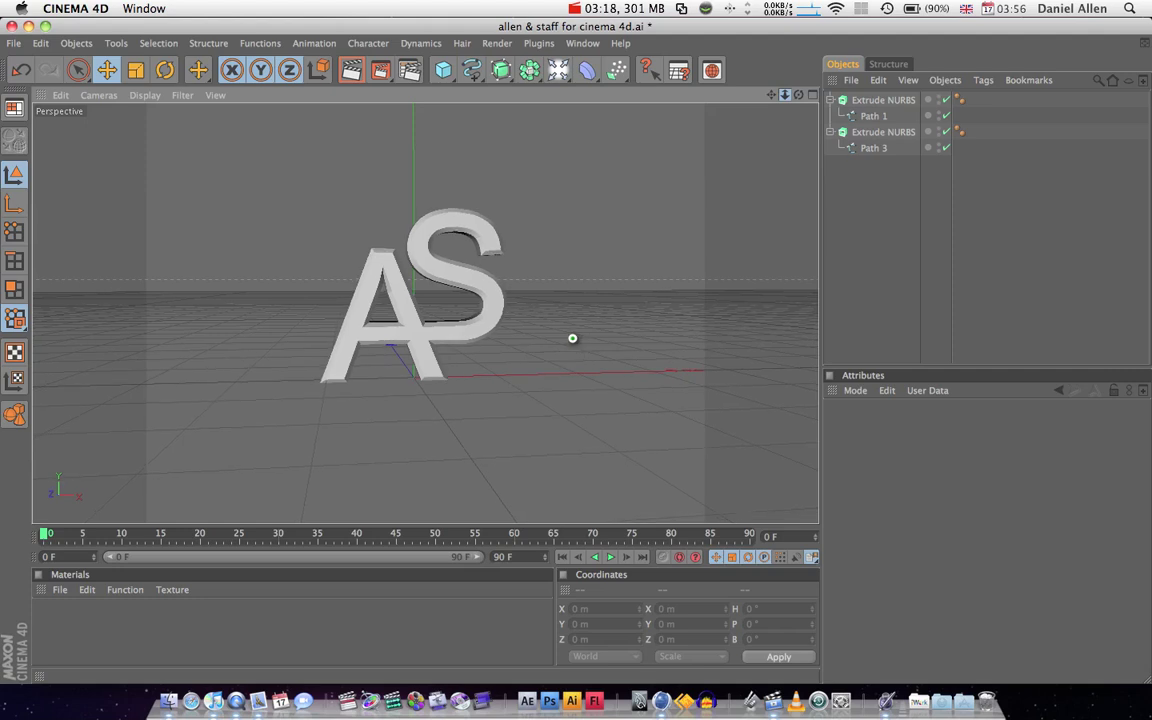
{"action": "scroll", "coordinate": [575, 350], "scroll_direction": "up", "scroll_amount": 3}
{"action": "scroll", "coordinate": [575, 350], "scroll_direction": "down", "scroll_amount": 2}
{"action": "scroll", "coordinate": [575, 350], "scroll_direction": "up", "scroll_amount": 1}
{"action": "scroll", "coordinate": [575, 350], "scroll_direction": "up", "scroll_amount": 1}
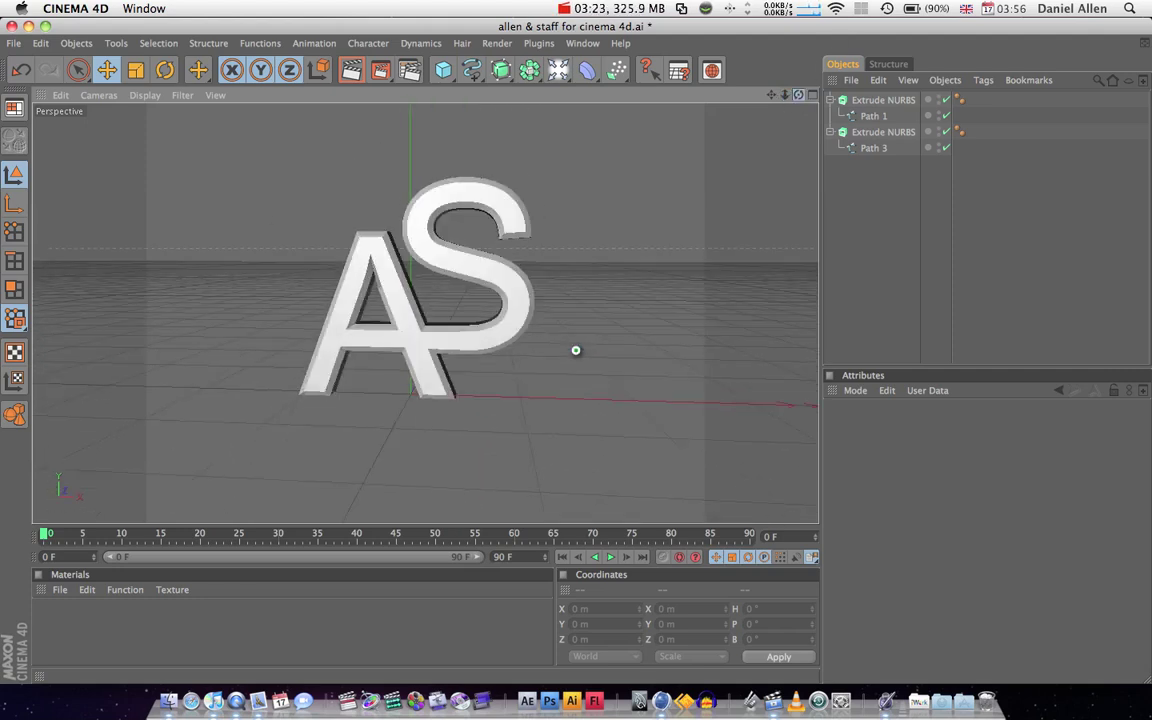
{"action": "mouse_move", "coordinate": [798, 94]}
{"action": "left_mouse_down"}
{"action": "mouse_move", "coordinate": [790, 100]}
{"action": "mouse_move", "coordinate": [803, 107]}
{"action": "left_mouse_up"}
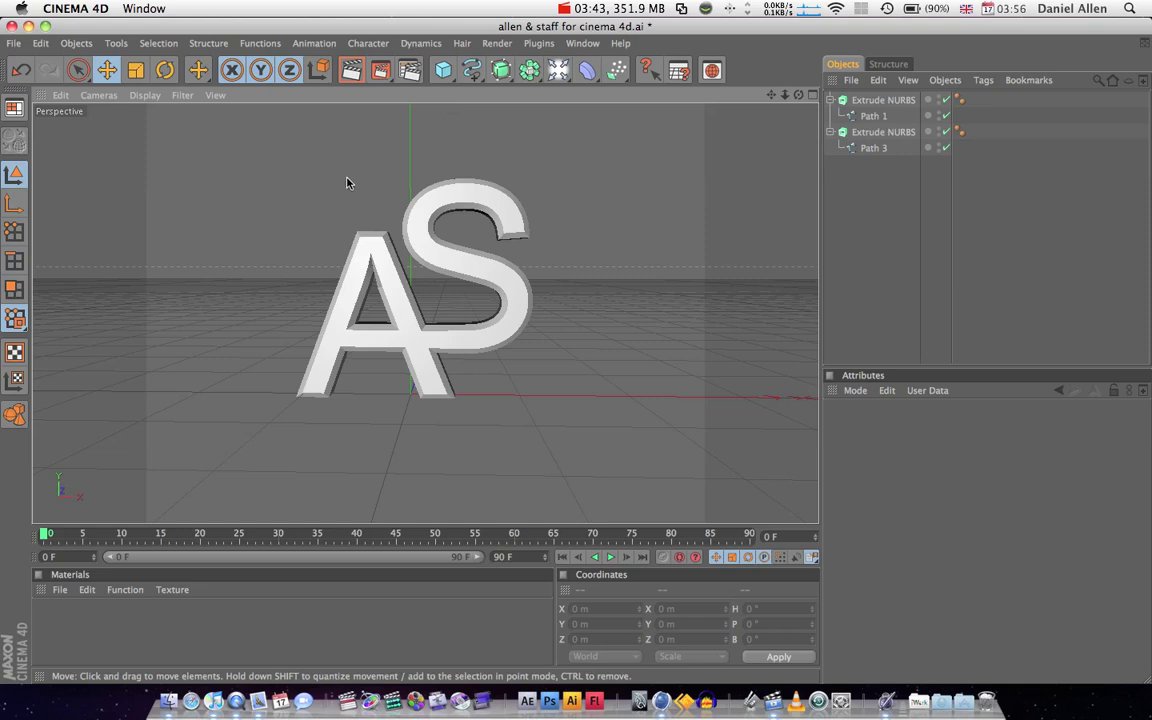
{"action": "left_click_drag", "start_coordinate": [347, 183], "coordinate": [576, 350], "text": "alt"}
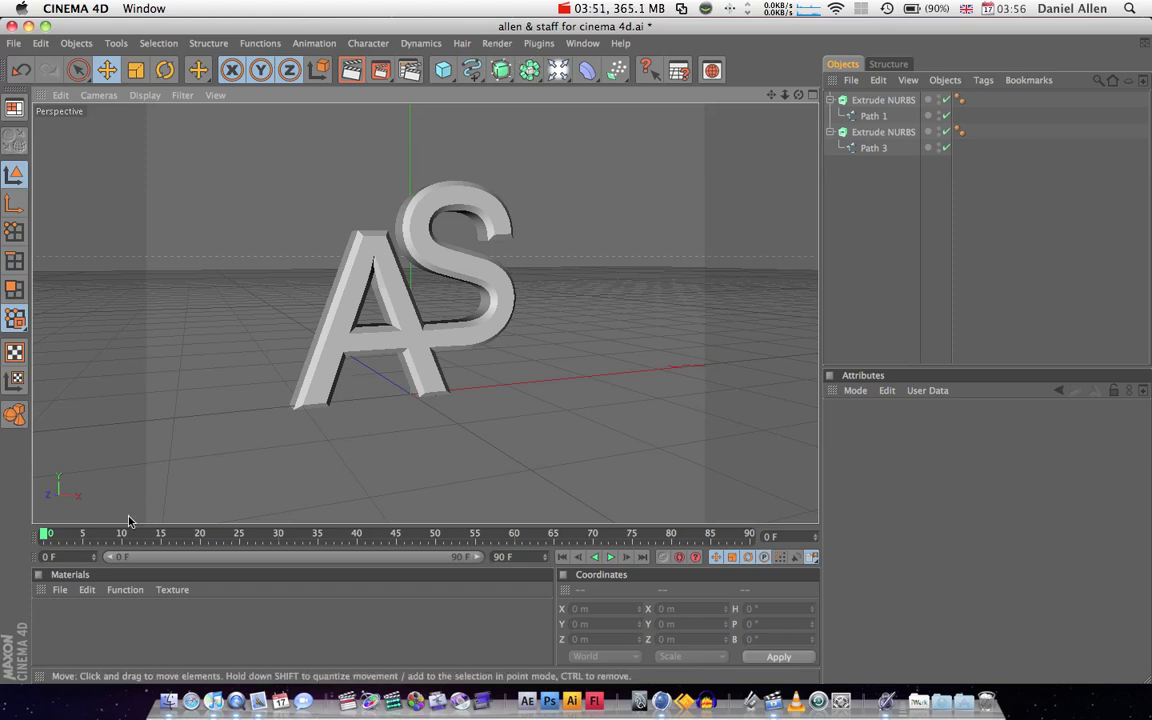
Step: Create a new Sketch material and show its settings
{"action": "left_click", "coordinate": [59, 590]}
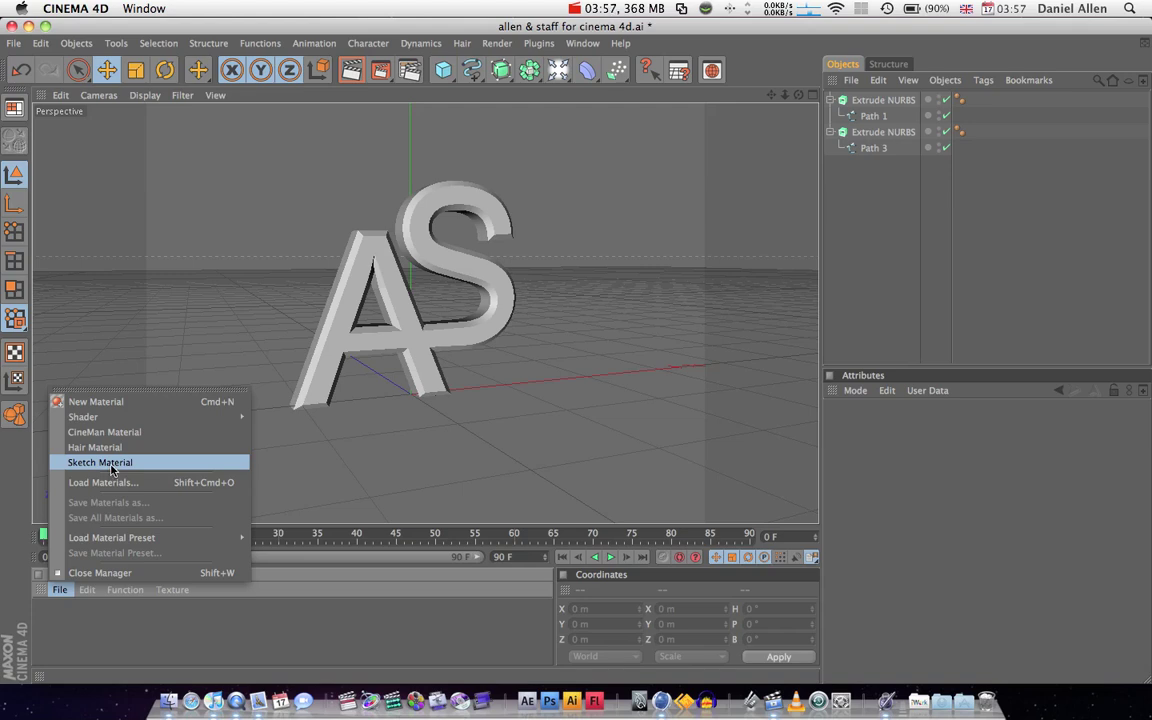
{"action": "left_click", "coordinate": [112, 463]}
{"action": "left_click", "coordinate": [60, 625]}
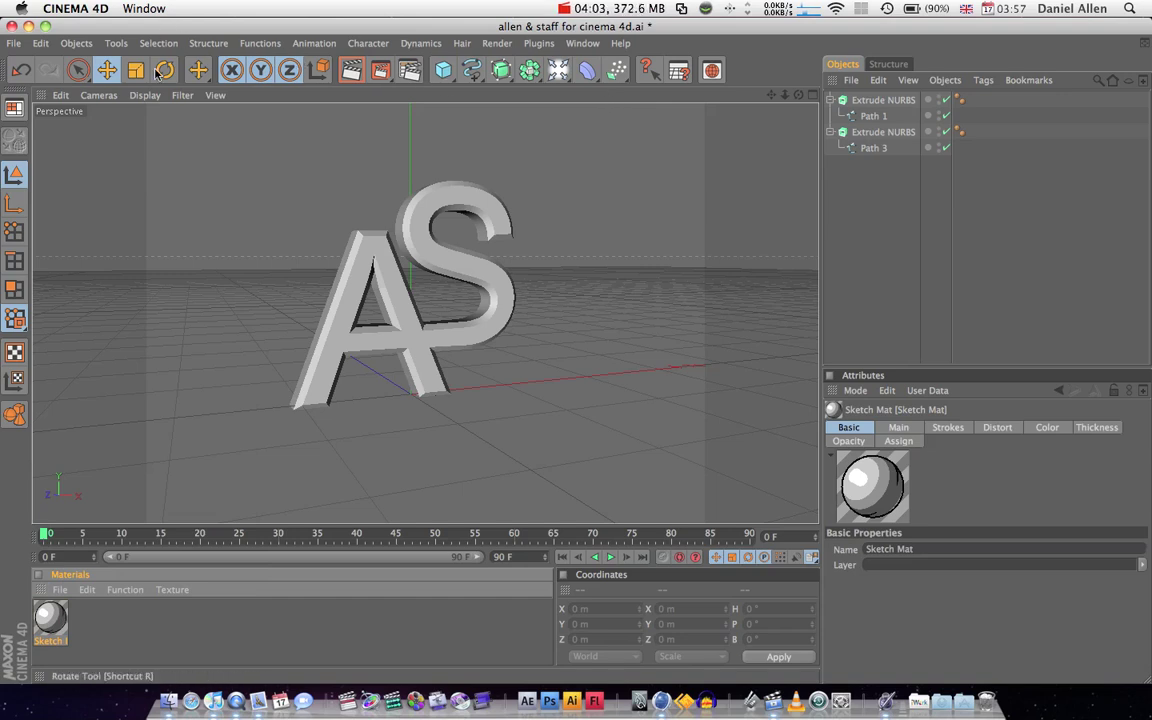
Step: Add a null, put both Extrude NURBS inside it, and name it Logo
{"action": "left_click", "coordinate": [82, 47]}
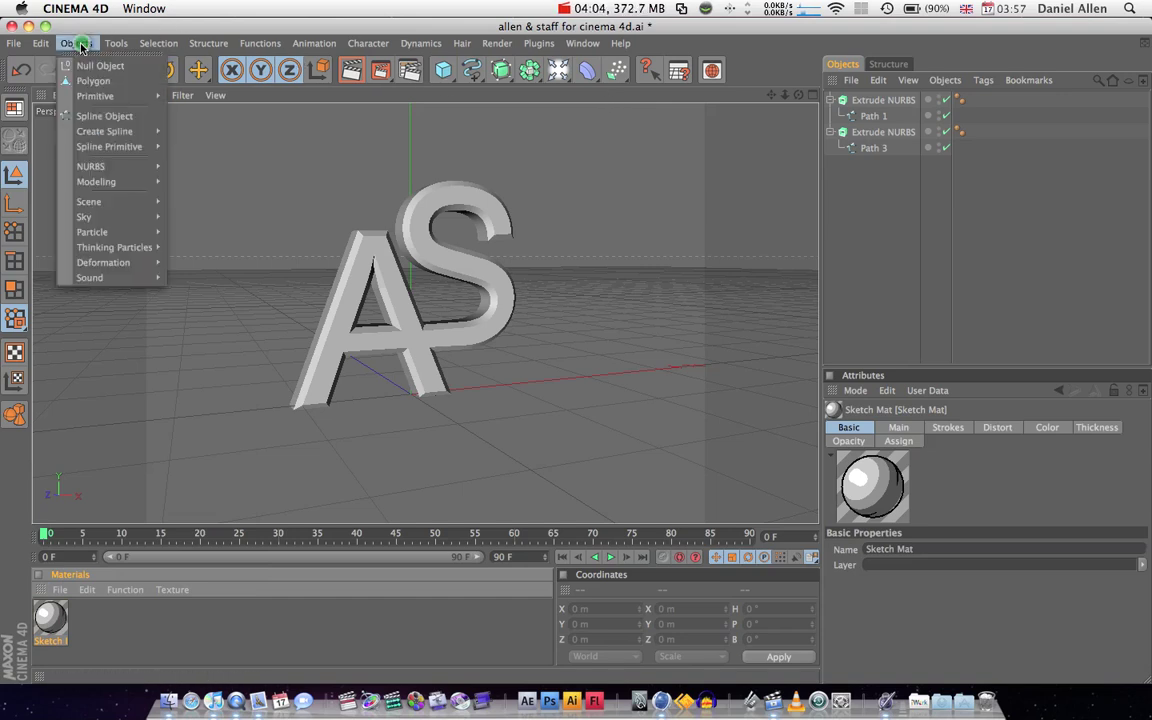
{"action": "left_click", "coordinate": [110, 64]}
{"action": "left_click", "coordinate": [882, 118]}
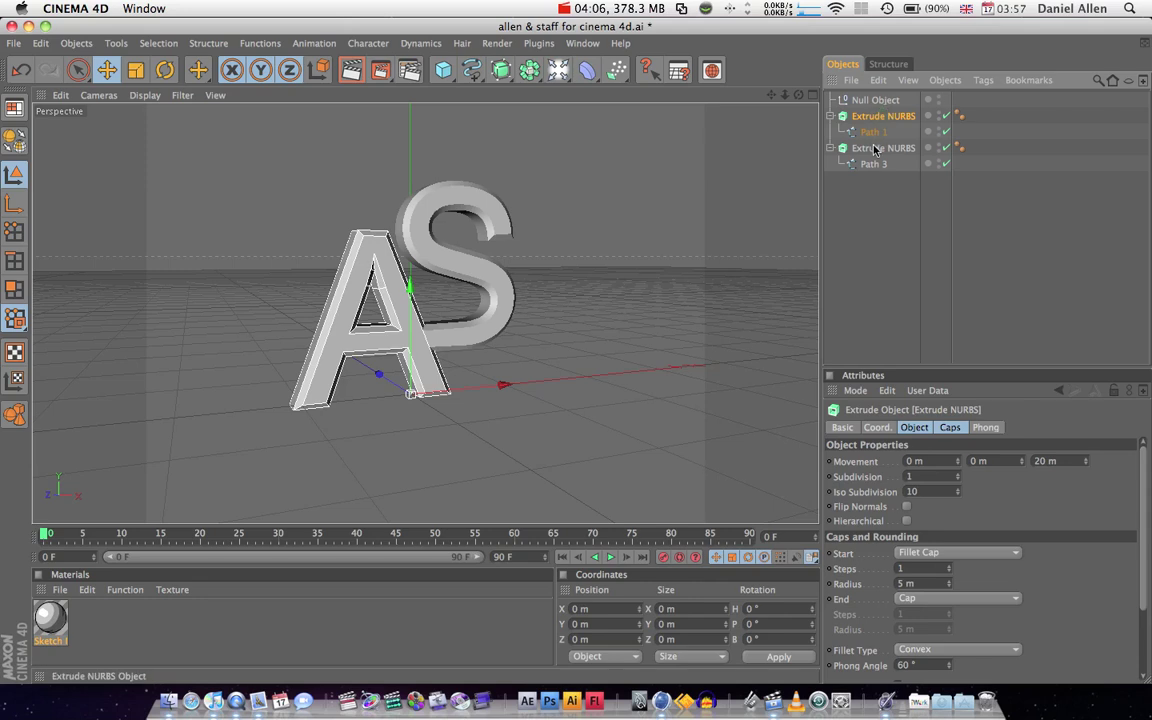
{"action": "left_click", "coordinate": [875, 148], "text": "shift"}
{"action": "left_click_drag", "start_coordinate": [875, 148], "coordinate": [885, 102]}
{"action": "left_click", "coordinate": [885, 102]}
{"action": "double_click", "coordinate": [885, 101]}
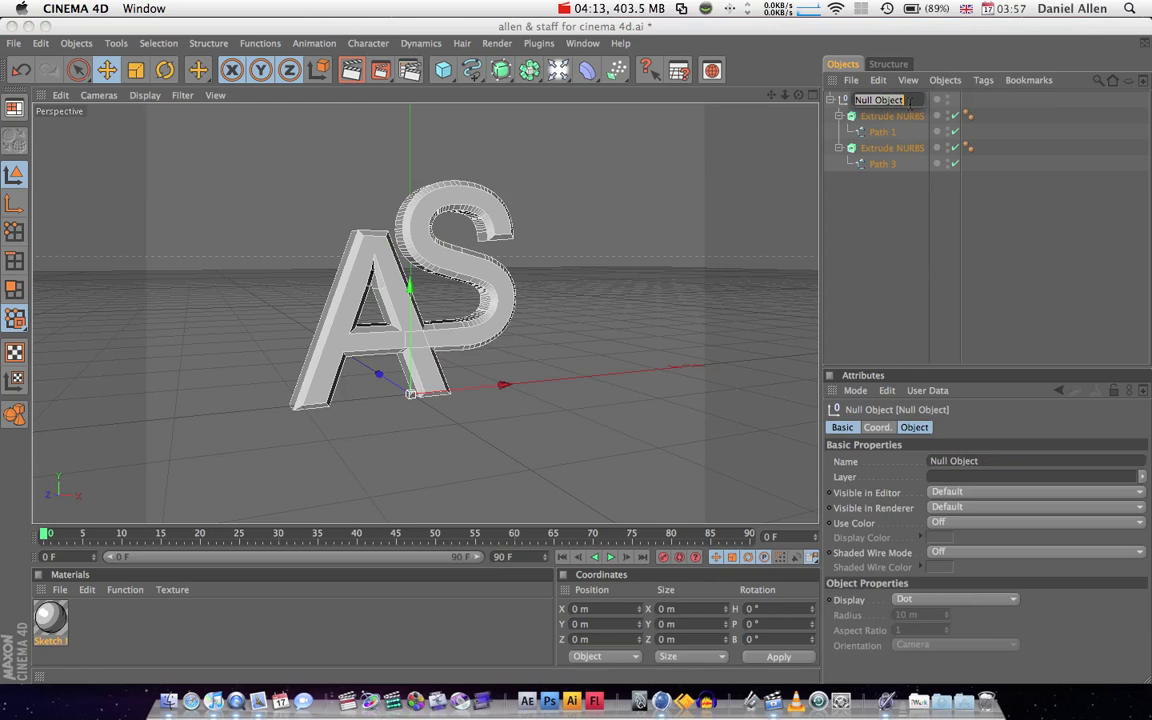
{"action": "type", "text": "Logo"}
{"action": "key", "text": "Return"}
Step: Give the Logo null a Sketch Style tag and render the active view
{"action": "left_click", "coordinate": [876, 185]}
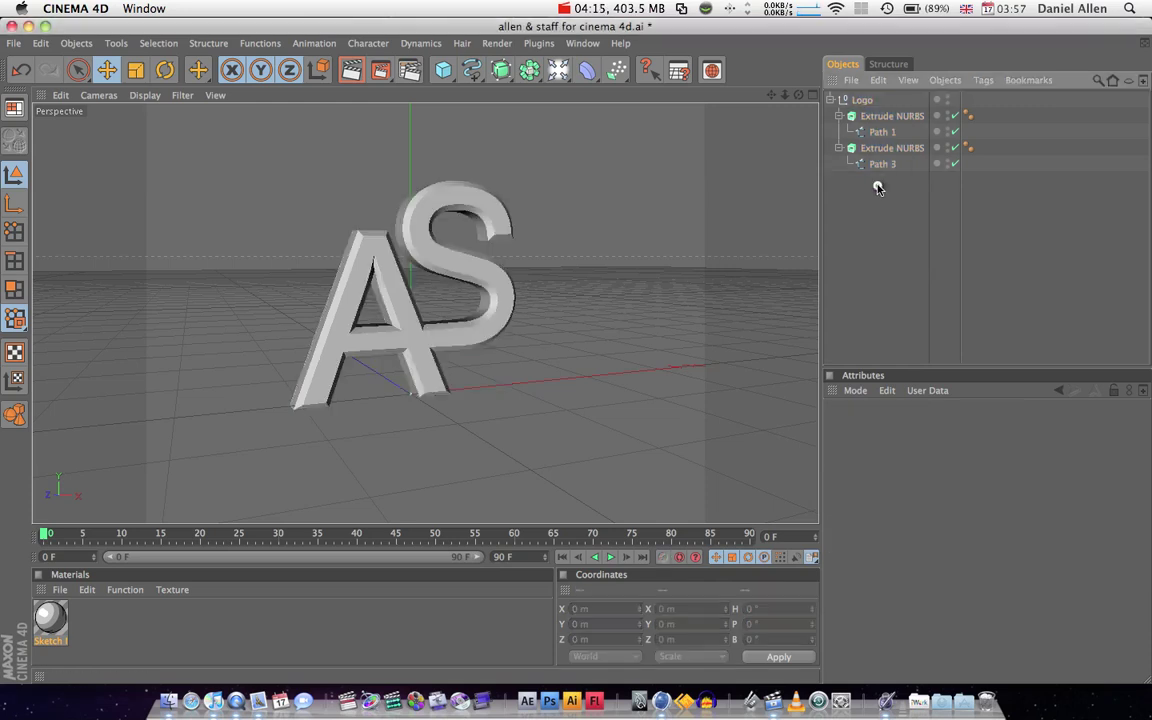
{"action": "left_click", "coordinate": [864, 101]}
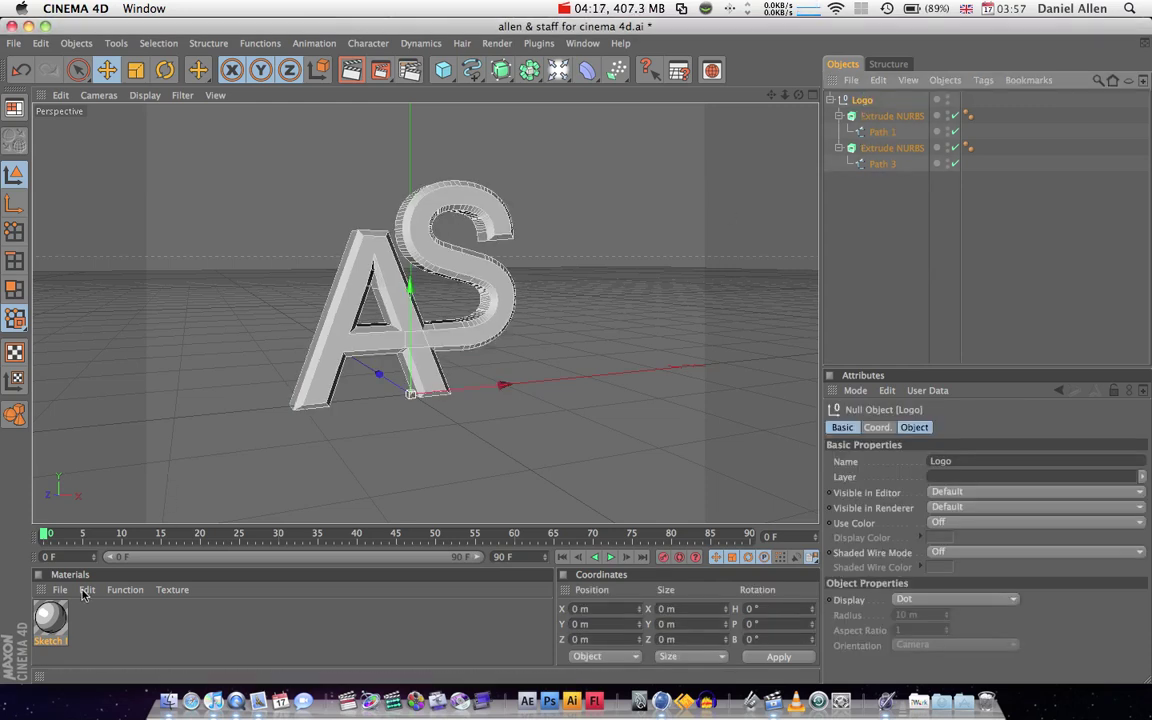
{"action": "mouse_move", "coordinate": [805, 195]}
{"action": "left_mouse_down"}
{"action": "mouse_move", "coordinate": [874, 110]}
{"action": "mouse_move", "coordinate": [864, 101]}
{"action": "left_mouse_up"}
{"action": "left_click", "coordinate": [573, 321]}
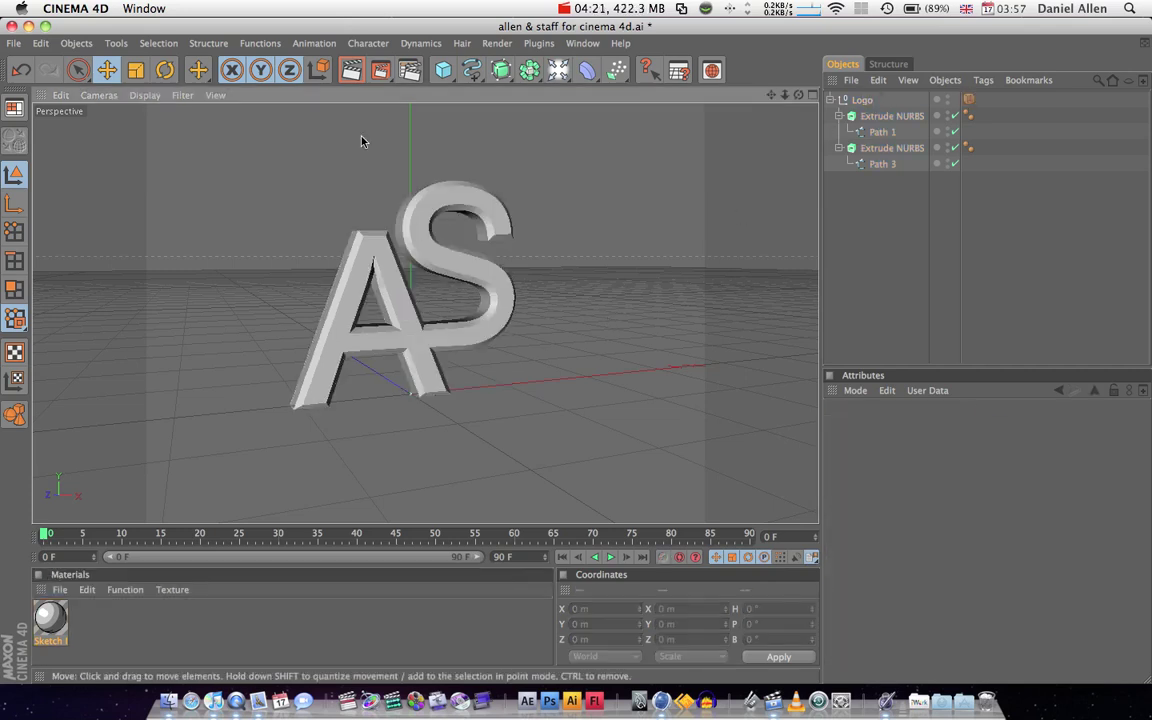
{"action": "left_click", "coordinate": [355, 71]}
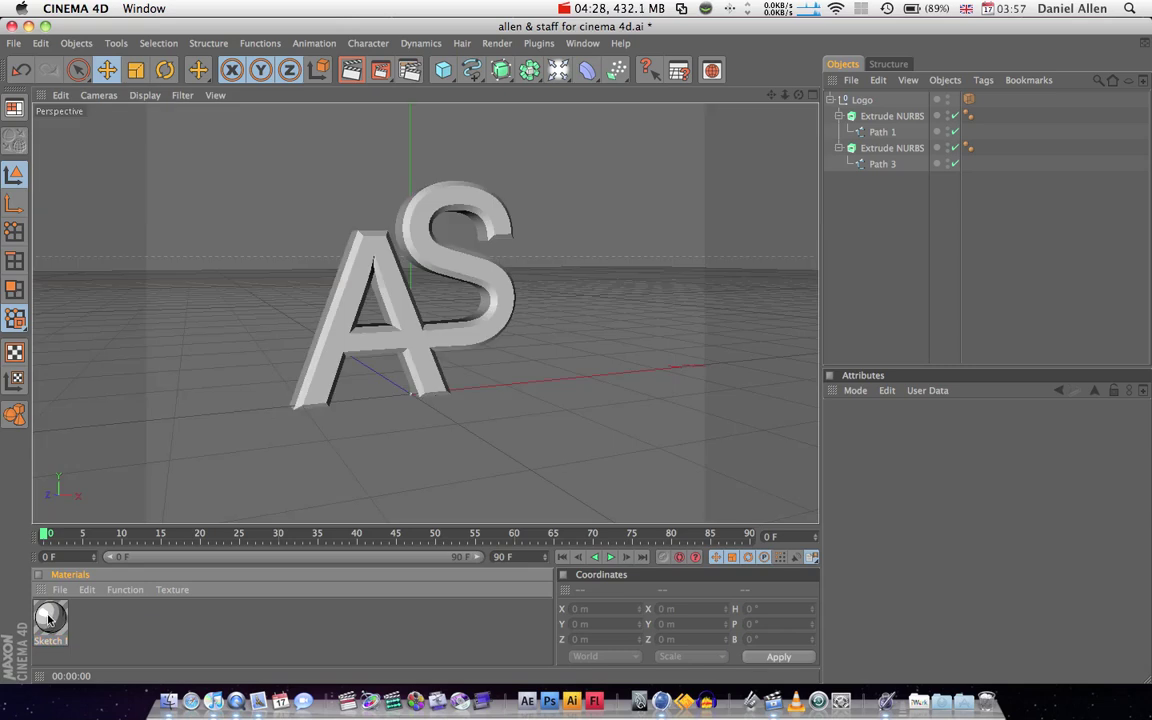
Step: Open the Sketch Mat Material Editor and move it away from the letters
{"action": "left_click", "coordinate": [50, 617]}
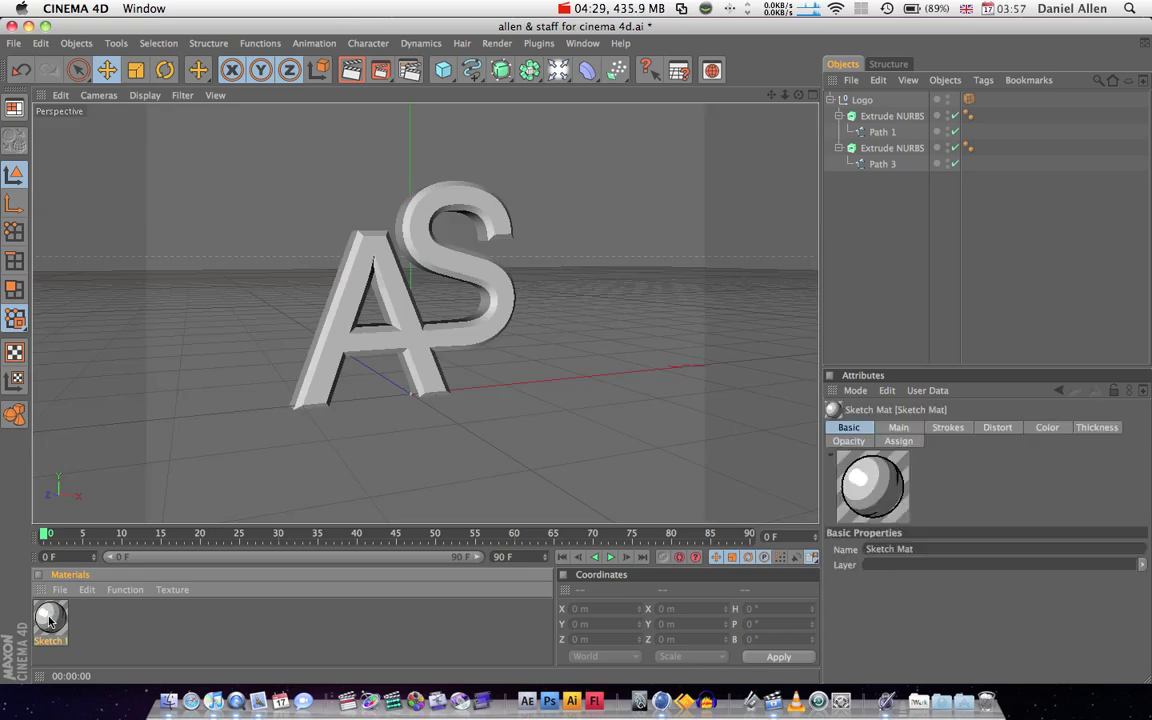
{"action": "double_click", "coordinate": [50, 617]}
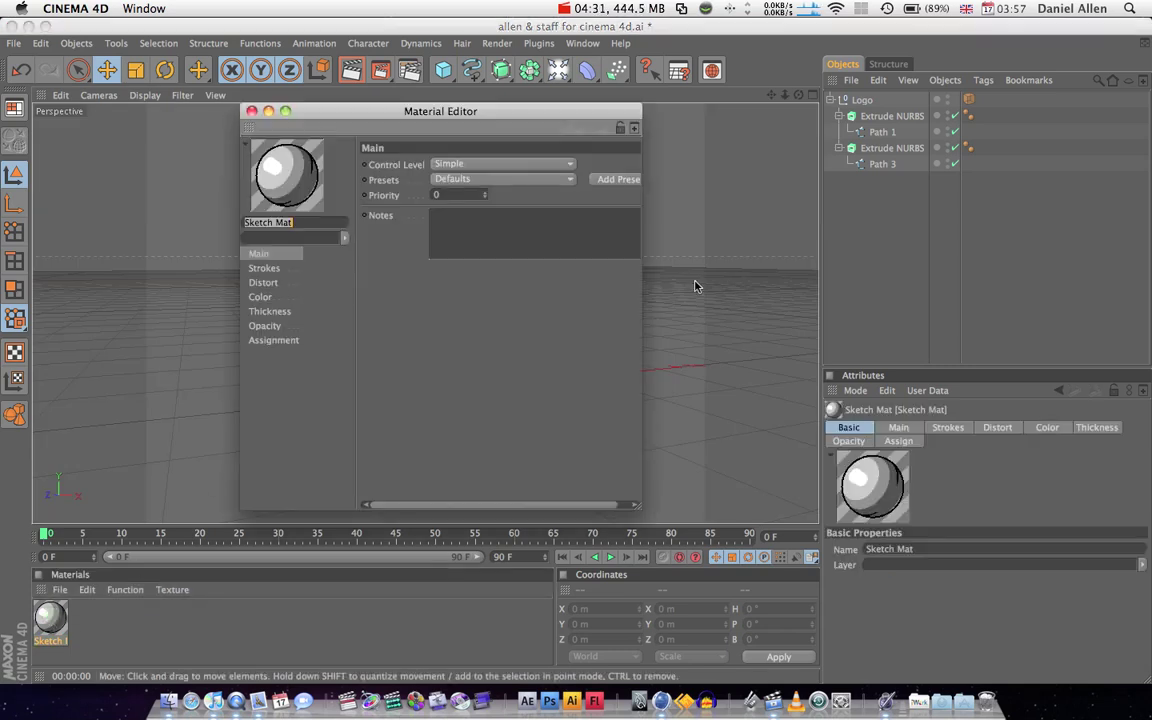
{"action": "left_click", "coordinate": [670, 287]}
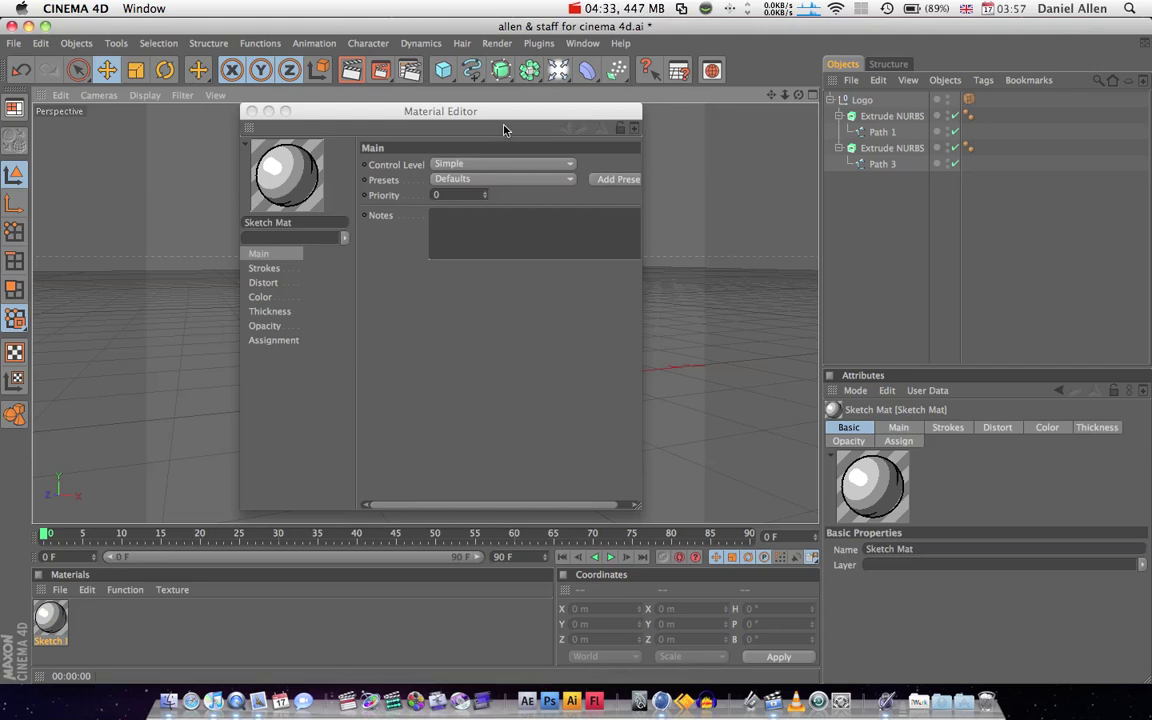
{"action": "left_click_drag", "start_coordinate": [511, 122], "coordinate": [347, 341]}
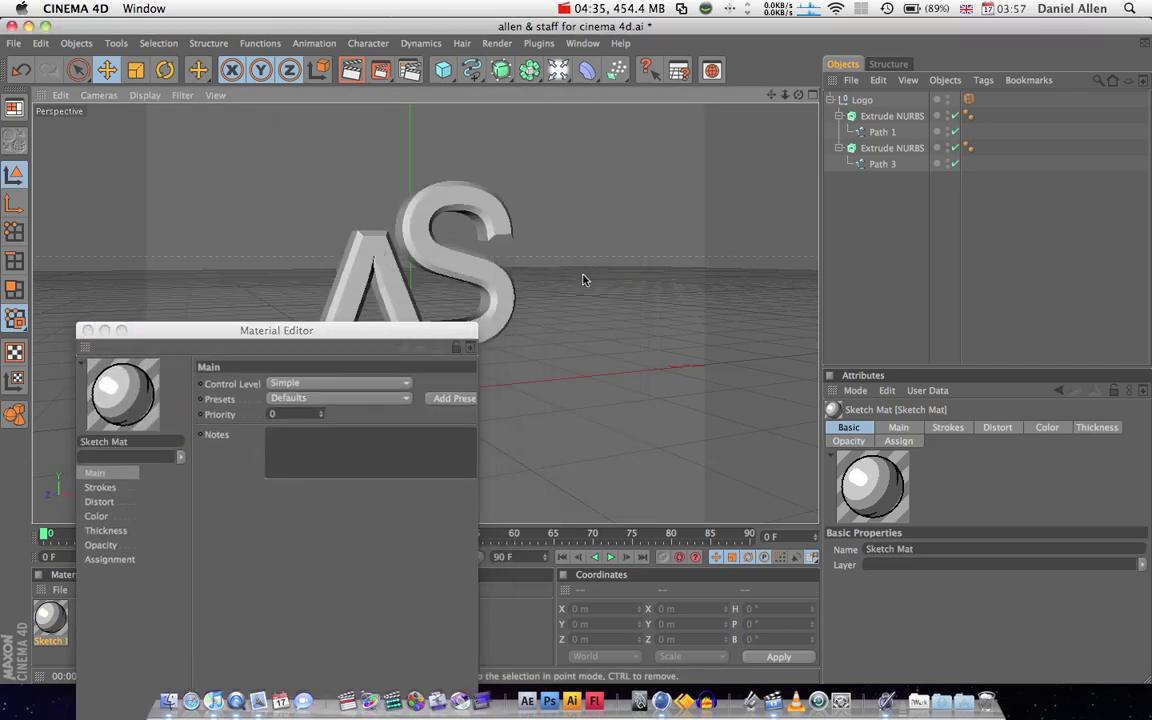
Step: Render the letters from a higher angle and park the editor at the lower right
{"action": "mouse_move", "coordinate": [576, 350]}
{"action": "left_mouse_down", "text": "alt"}
{"action": "mouse_move", "coordinate": [532, 352]}
{"action": "mouse_move", "coordinate": [576, 350]}
{"action": "left_mouse_up", "text": "alt"}
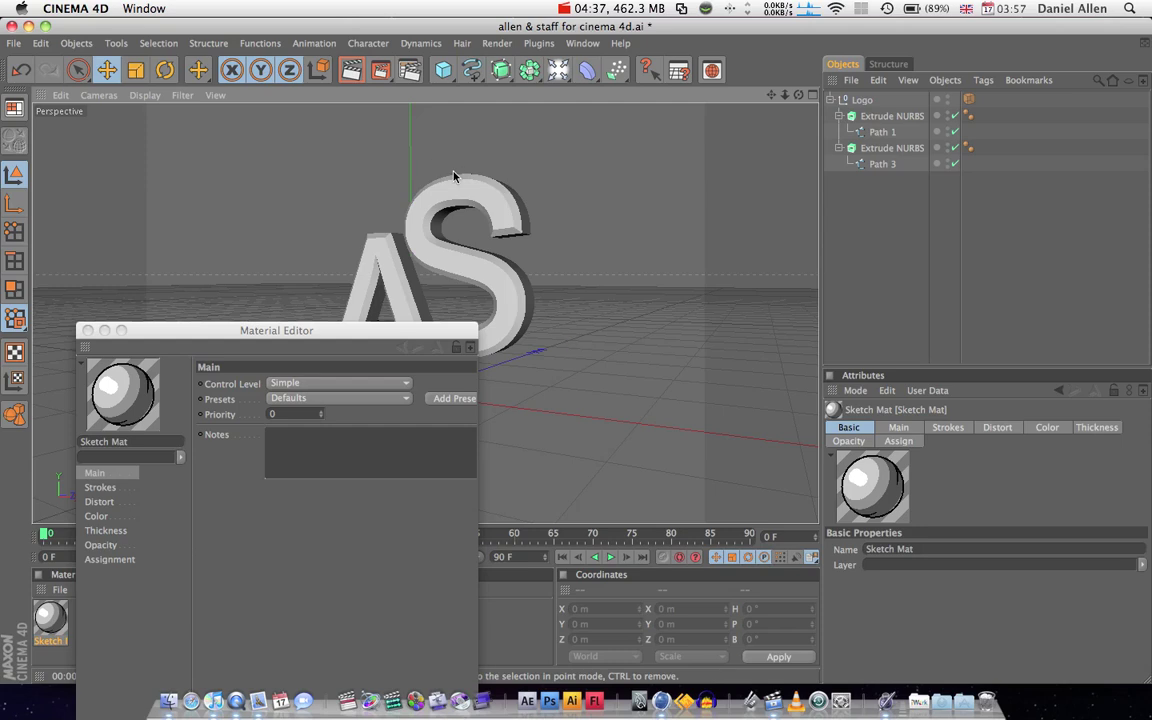
{"action": "left_click", "coordinate": [351, 69]}
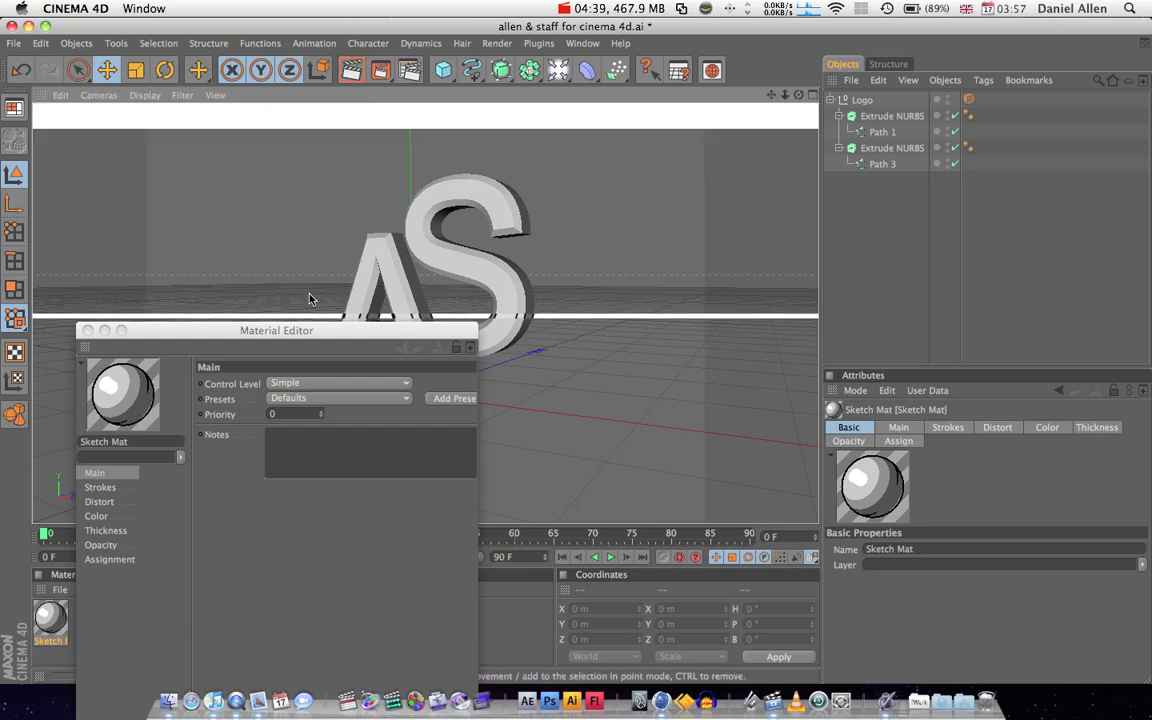
{"action": "left_click_drag", "start_coordinate": [310, 333], "coordinate": [876, 455]}
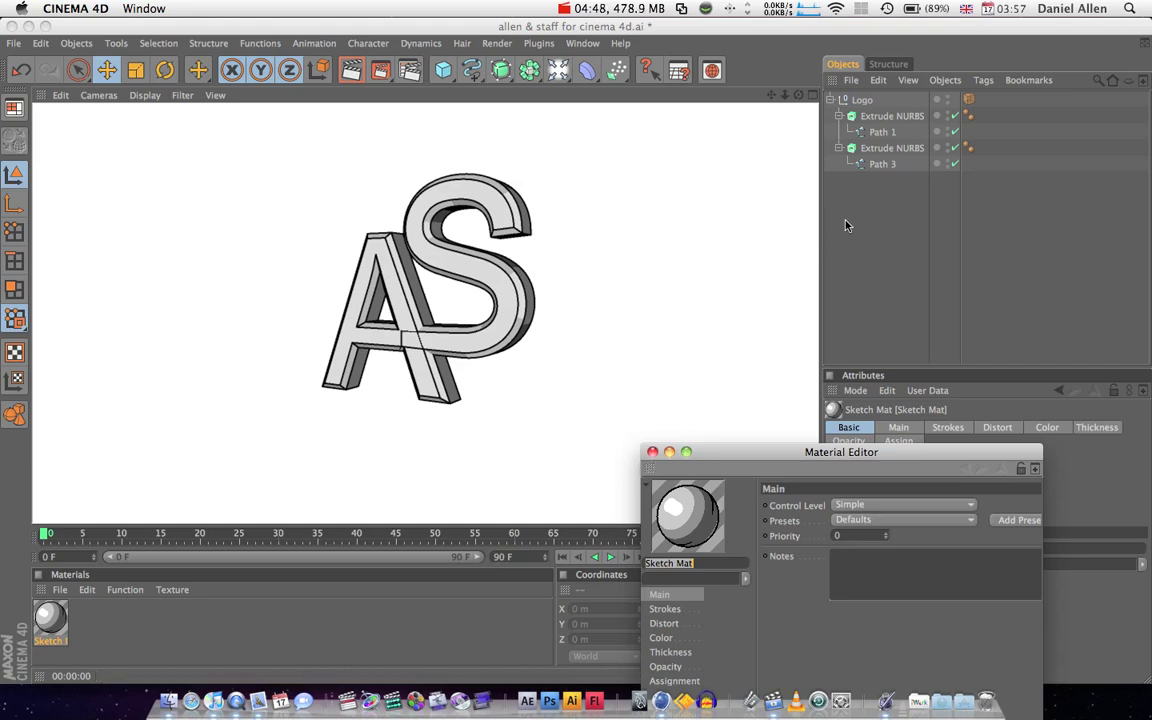
Step: Switch off both Extrude NURBS to show the bare A and S outlines
{"action": "left_click", "coordinate": [882, 164]}
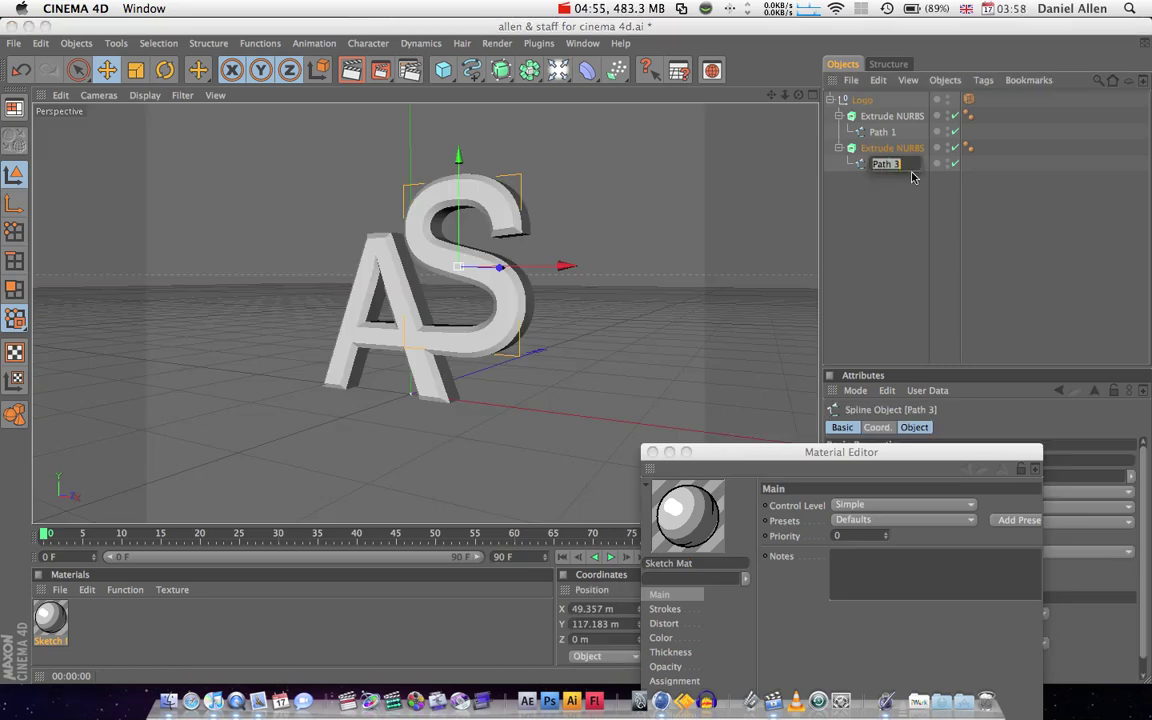
{"action": "left_click", "coordinate": [911, 191]}
{"action": "left_click", "coordinate": [954, 148]}
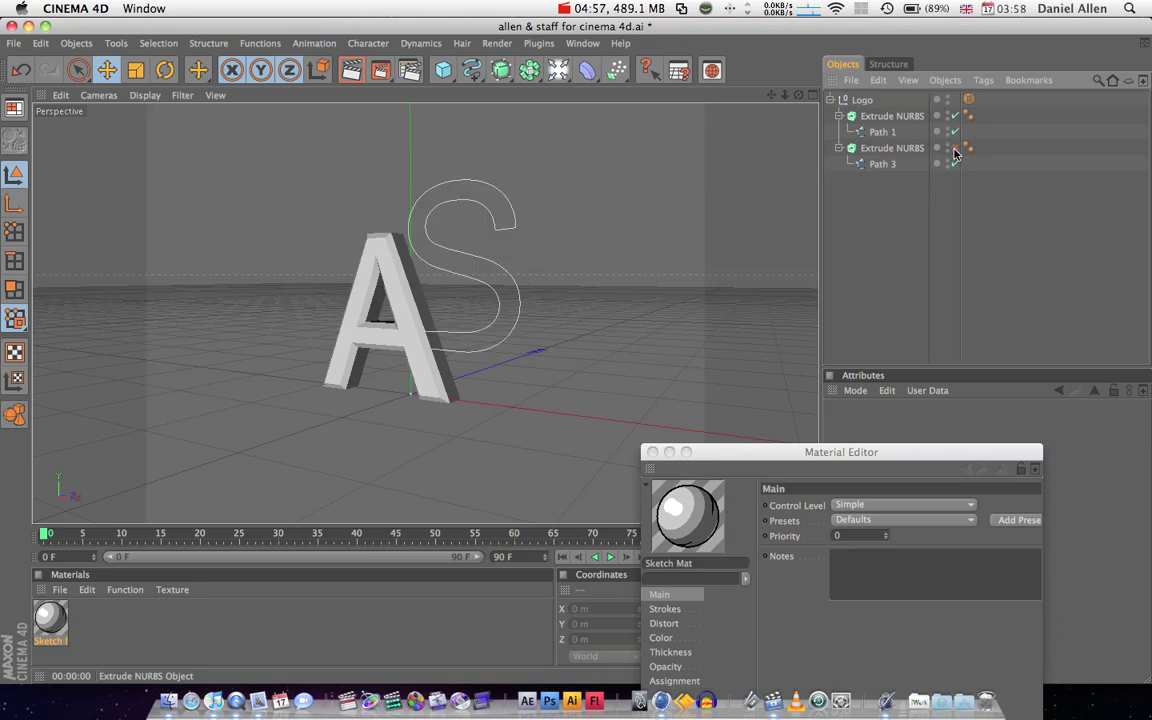
{"action": "left_click", "coordinate": [954, 116]}
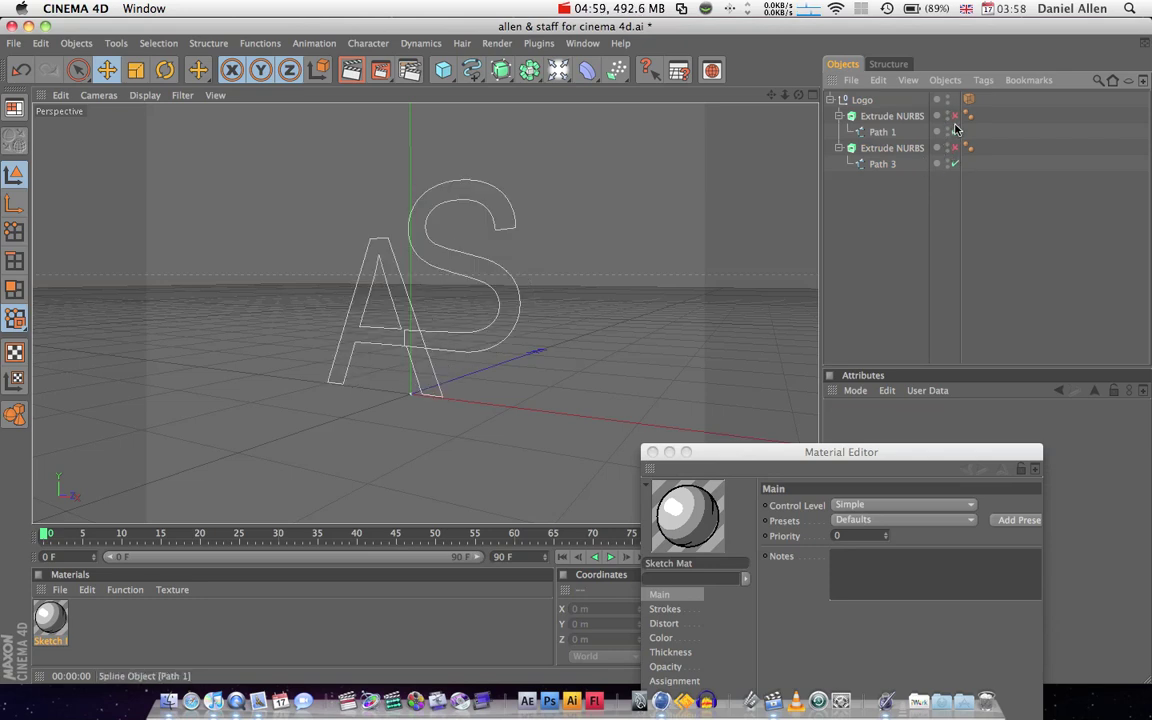
{"action": "left_click_drag", "start_coordinate": [360, 407], "coordinate": [578, 352], "text": "alt"}
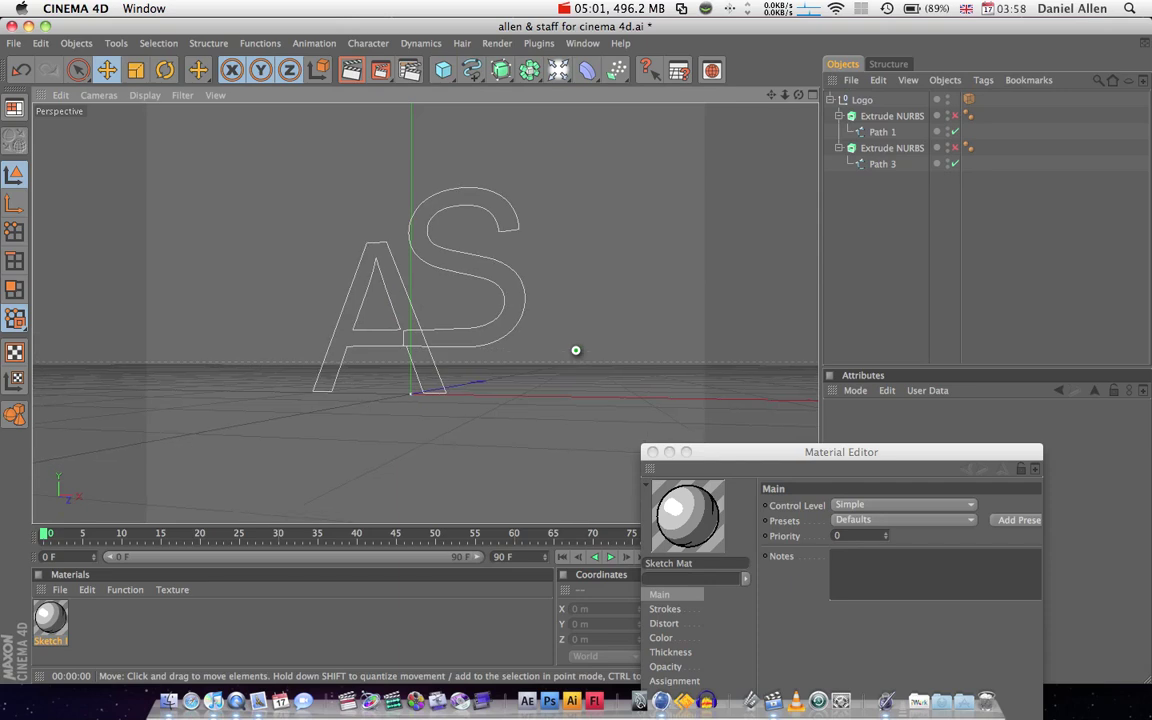
Step: In Point mode, move Path 3's two lower-left S points right along X
{"action": "left_click", "coordinate": [882, 163]}
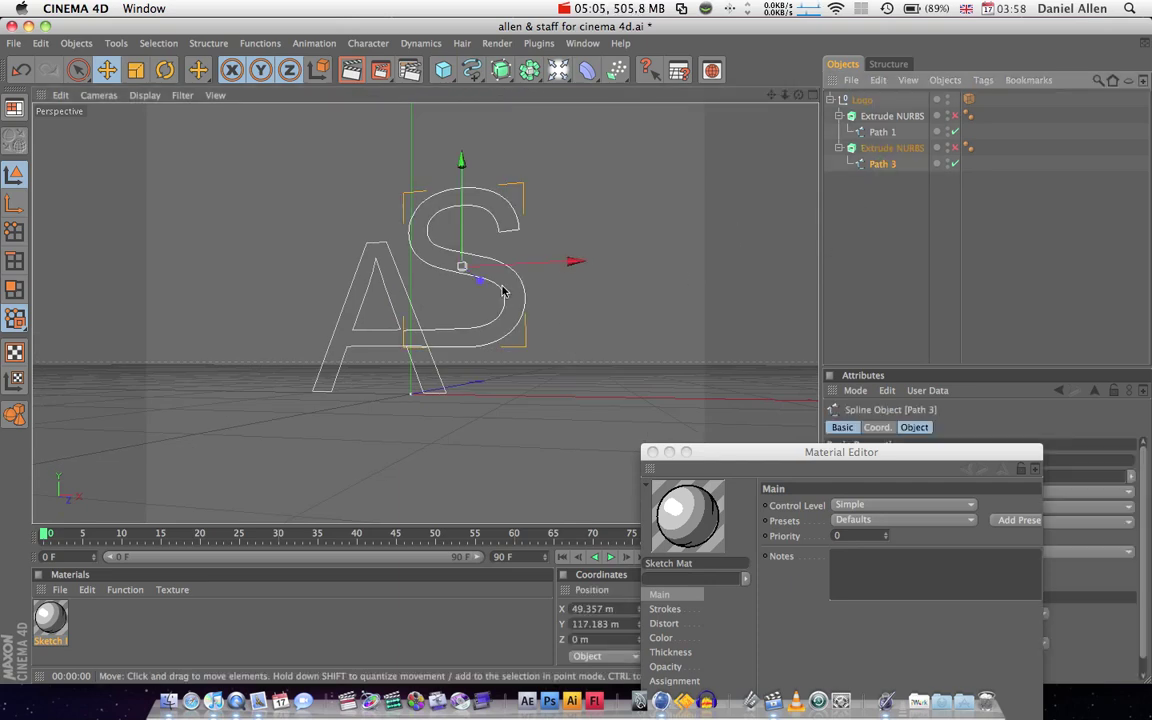
{"action": "left_click", "coordinate": [14, 231]}
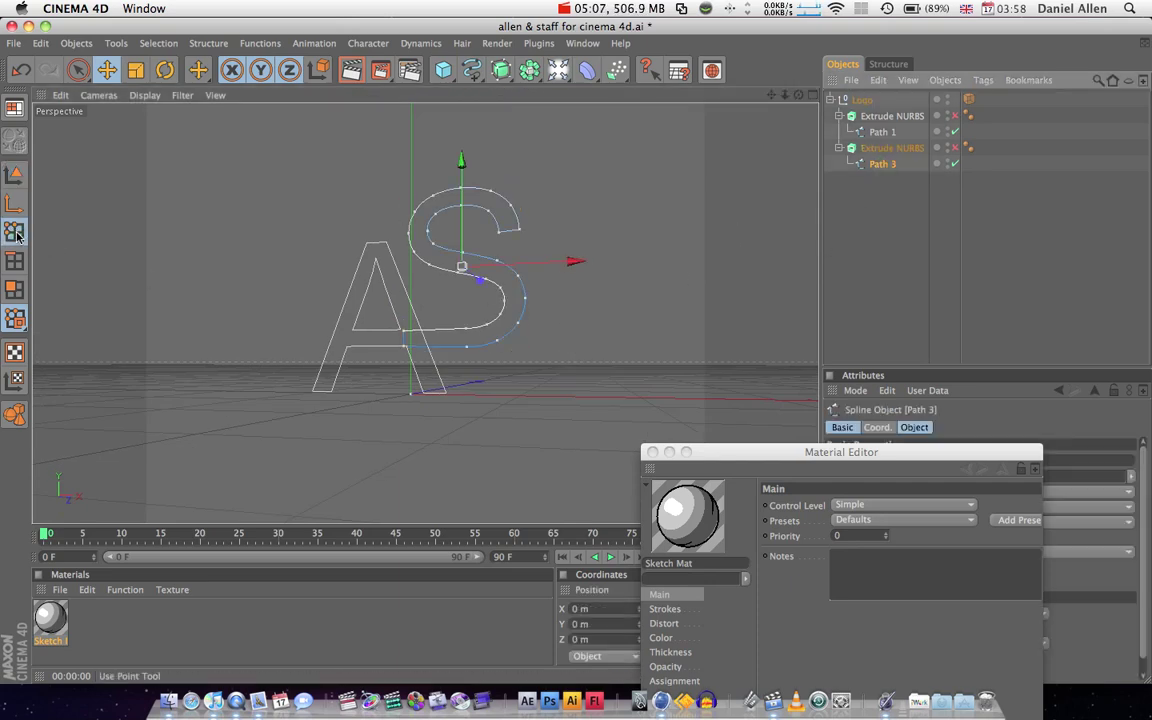
{"action": "left_click", "coordinate": [404, 347]}
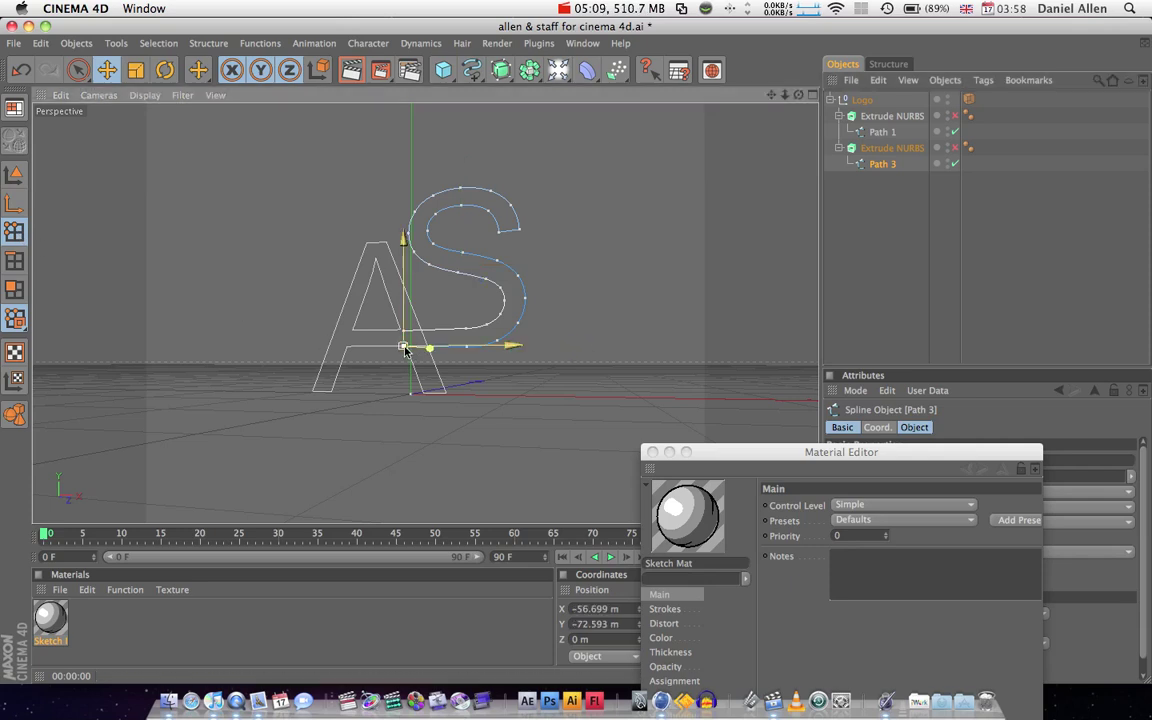
{"action": "left_click_drag", "start_coordinate": [516, 351], "coordinate": [577, 350]}
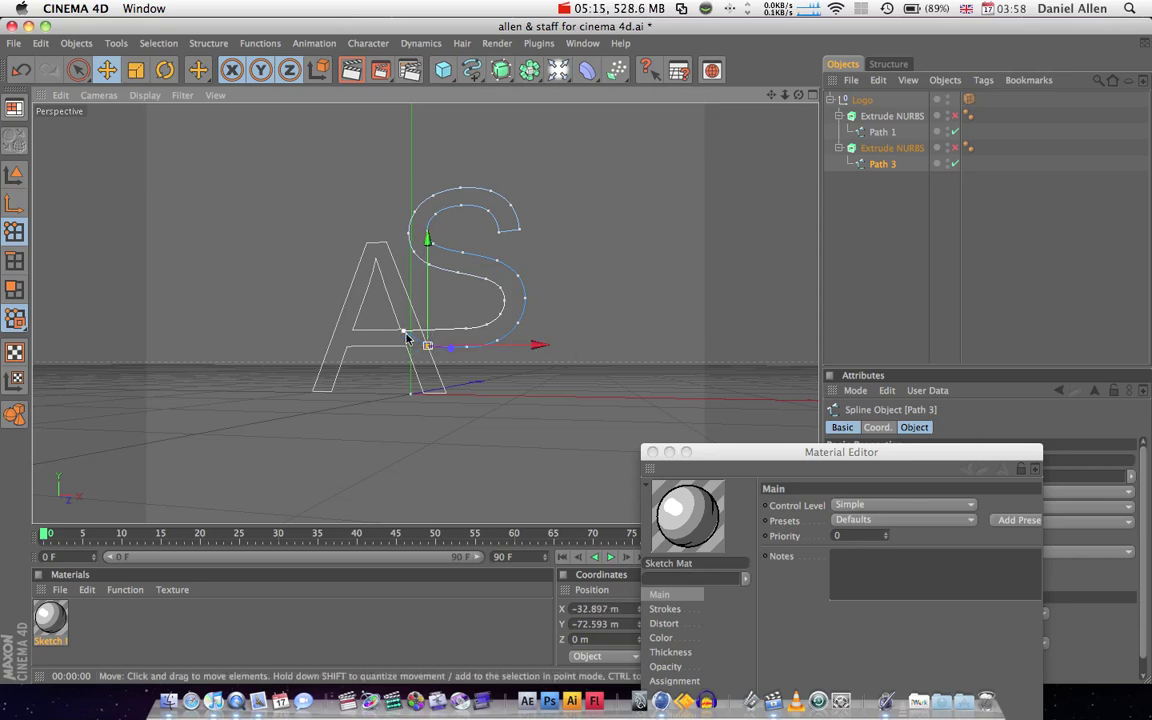
{"action": "left_click", "coordinate": [403, 330]}
{"action": "left_click_drag", "start_coordinate": [509, 338], "coordinate": [576, 350]}
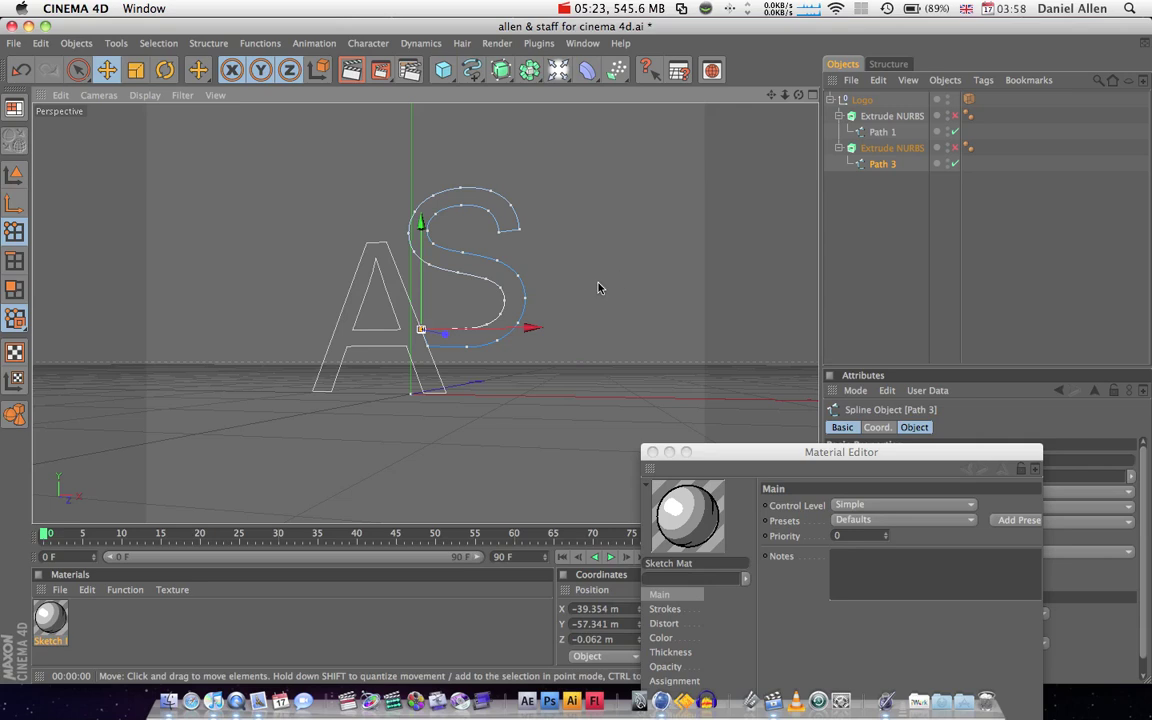
{"action": "left_click", "coordinate": [600, 248]}
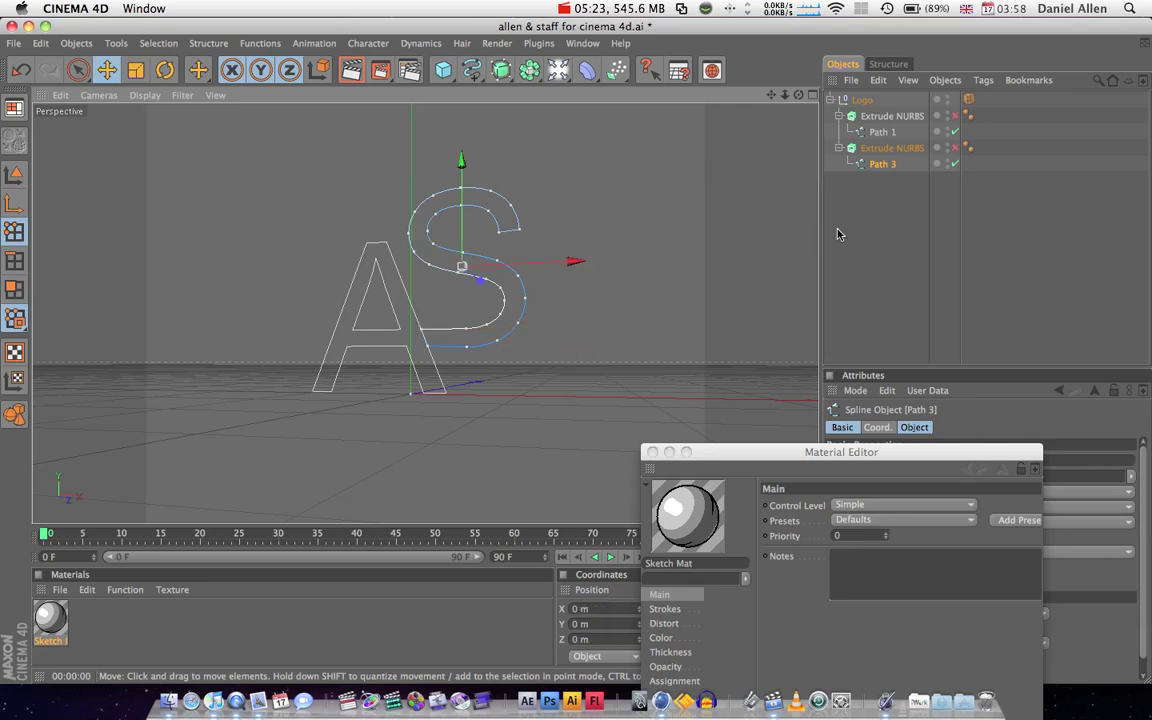
Step: Re-enable both extrusions, render the sketch view, and centre the Material Editor
{"action": "left_click", "coordinate": [956, 147]}
{"action": "left_click", "coordinate": [955, 116]}
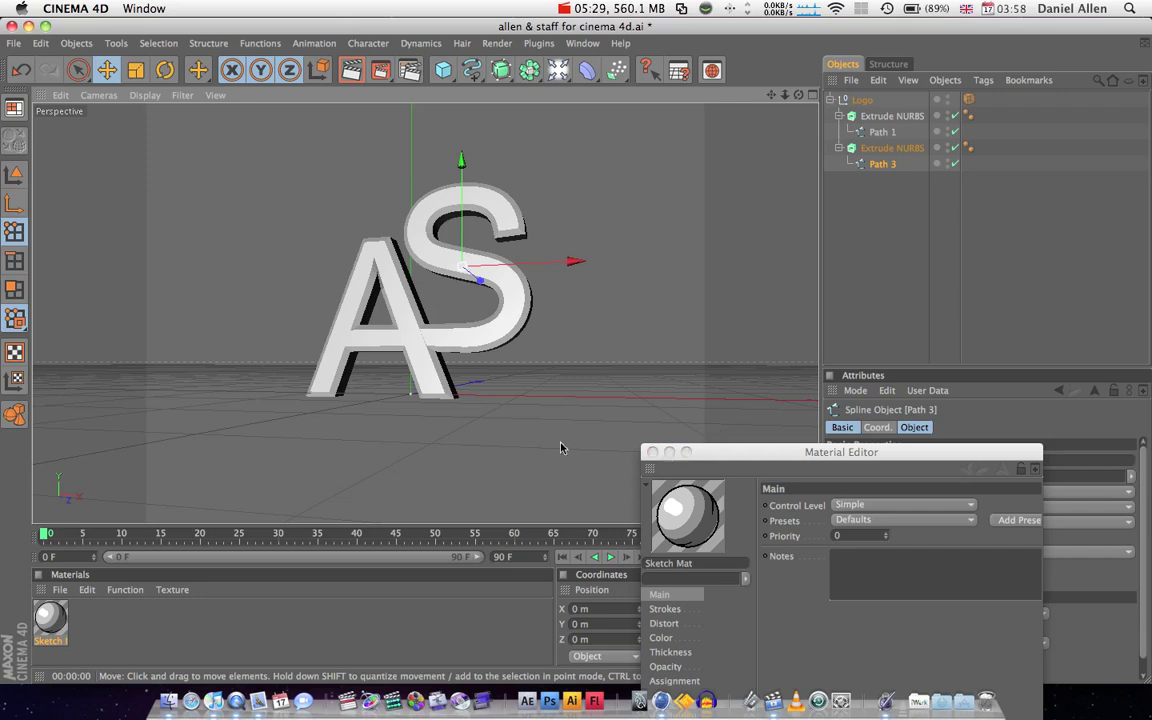
{"action": "left_click", "coordinate": [352, 72]}
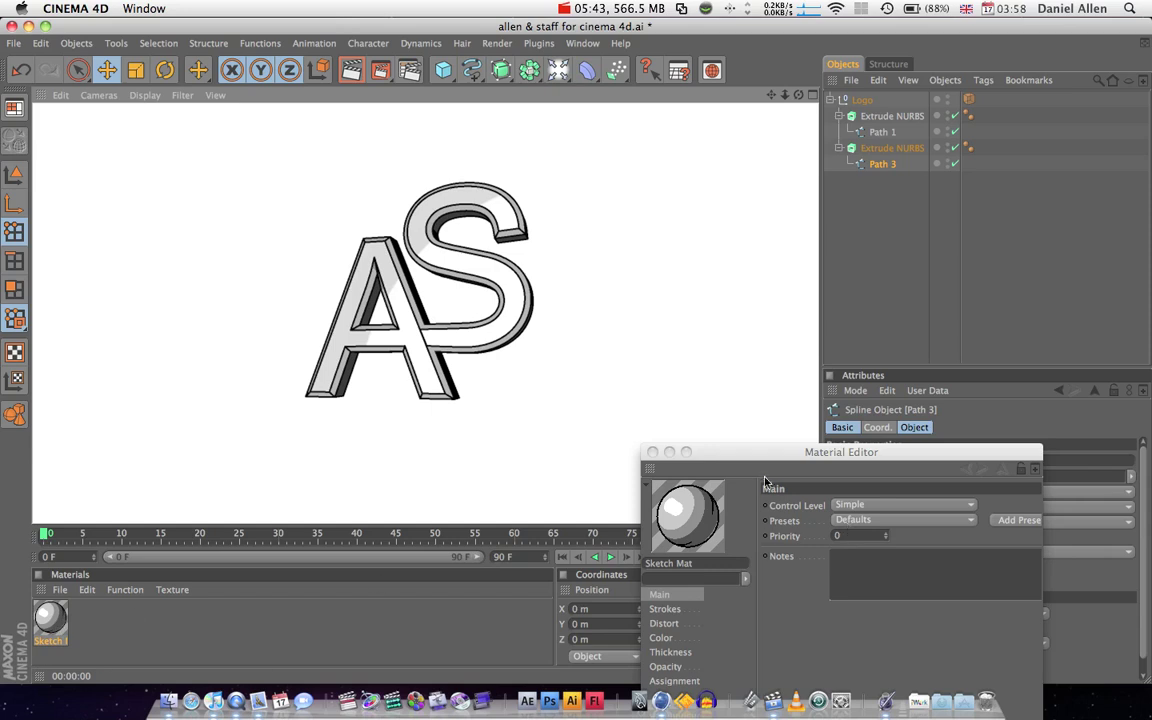
{"action": "left_click_drag", "start_coordinate": [790, 460], "coordinate": [420, 178]}
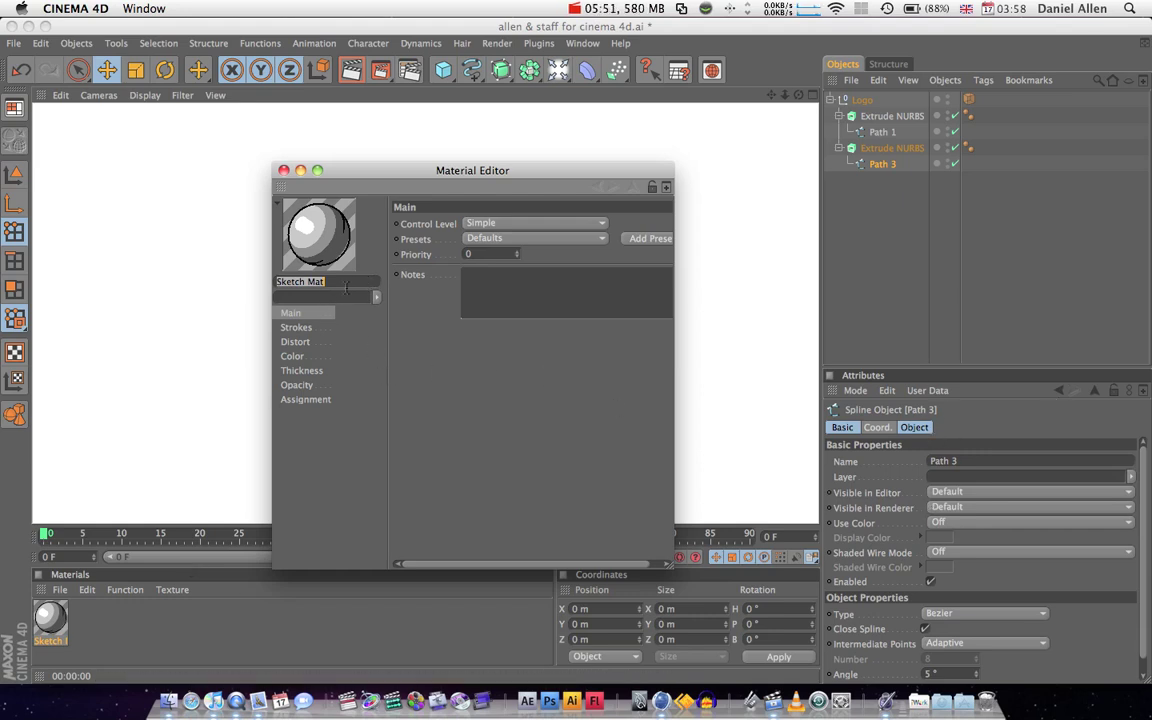
Step: Rename the material 'logo material' and set its line colour to pure red (255, 0, 0)
{"action": "key", "text": "BackSpace"}
{"action": "type", "text": "logo material"}
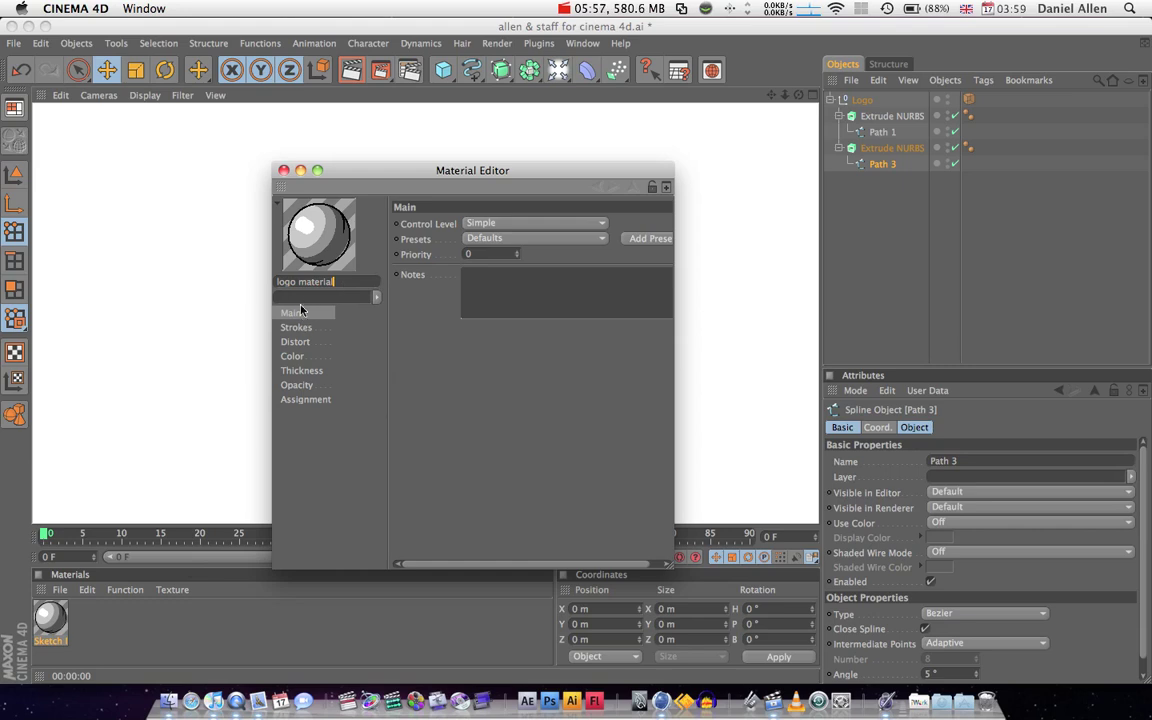
{"action": "key", "text": "Return"}
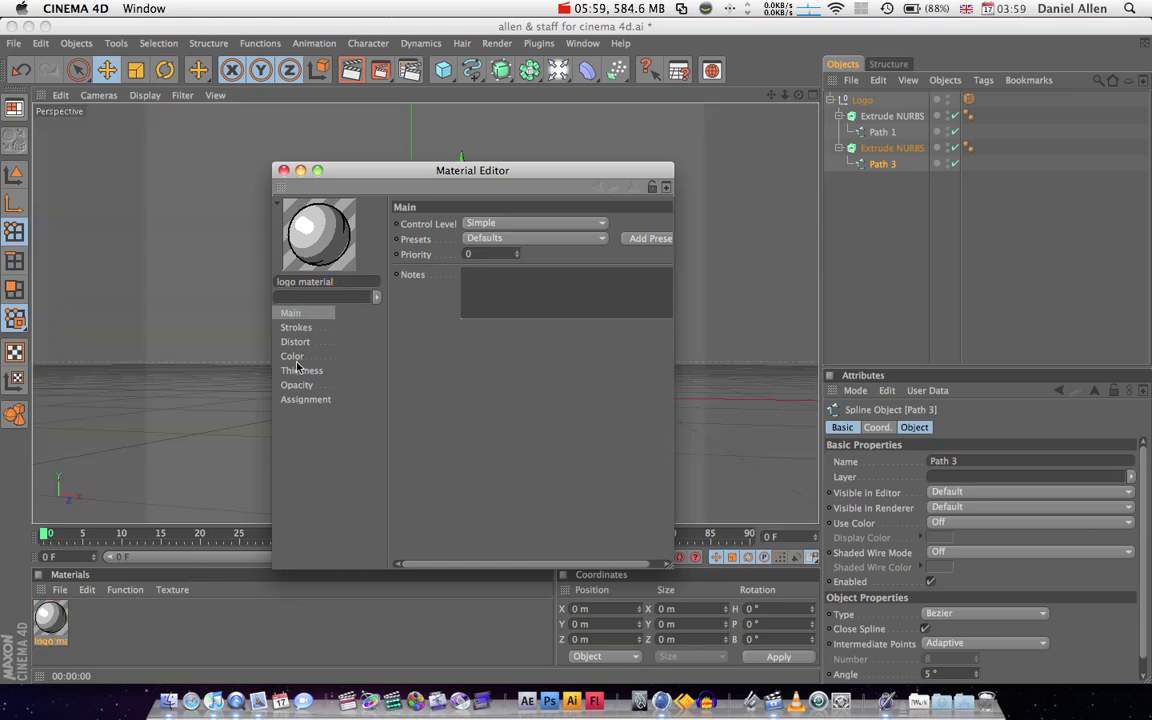
{"action": "left_click", "coordinate": [292, 356]}
{"action": "left_click", "coordinate": [455, 233]}
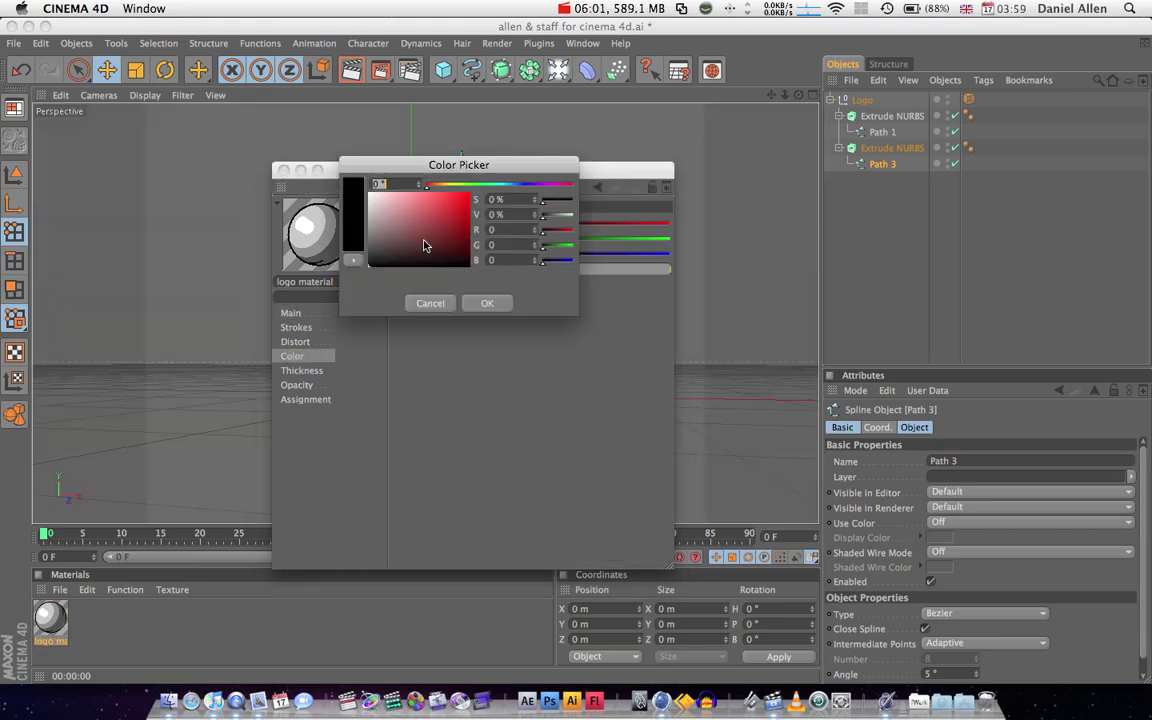
{"action": "left_click", "coordinate": [468, 186]}
{"action": "left_click", "coordinate": [487, 303]}
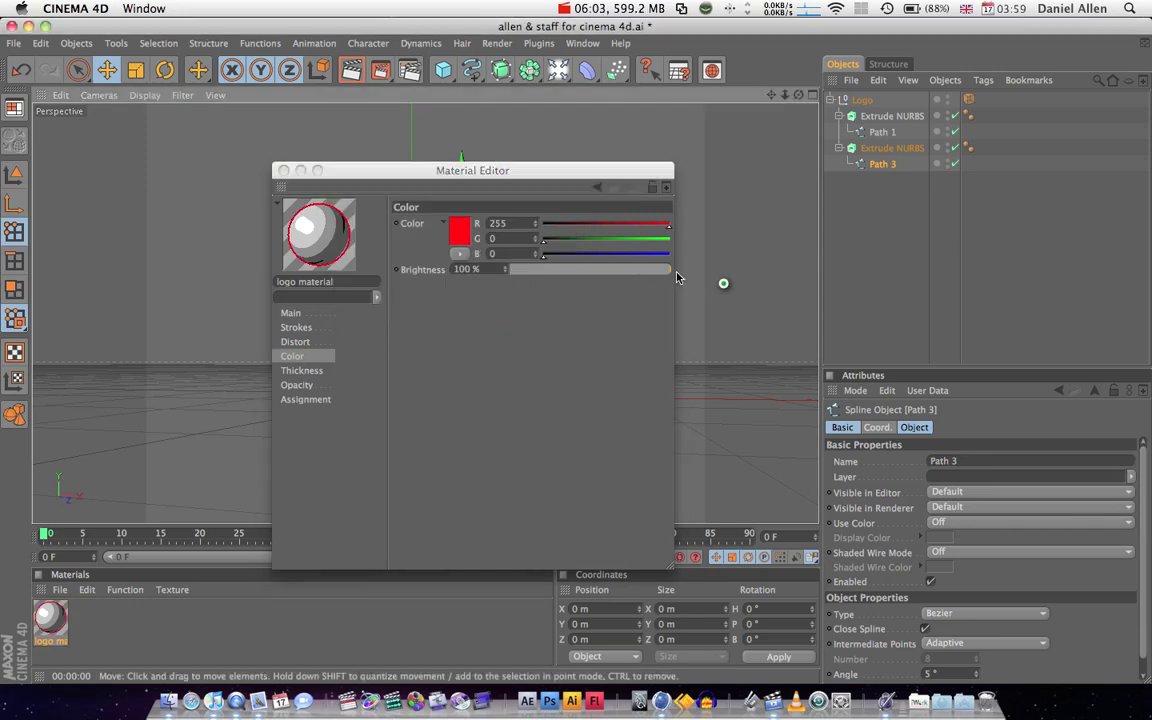
Step: Review the Thickness, Opacity, Distort and Strokes settings, then render the red-outlined logo
{"action": "left_click", "coordinate": [301, 370]}
{"action": "left_click", "coordinate": [296, 386]}
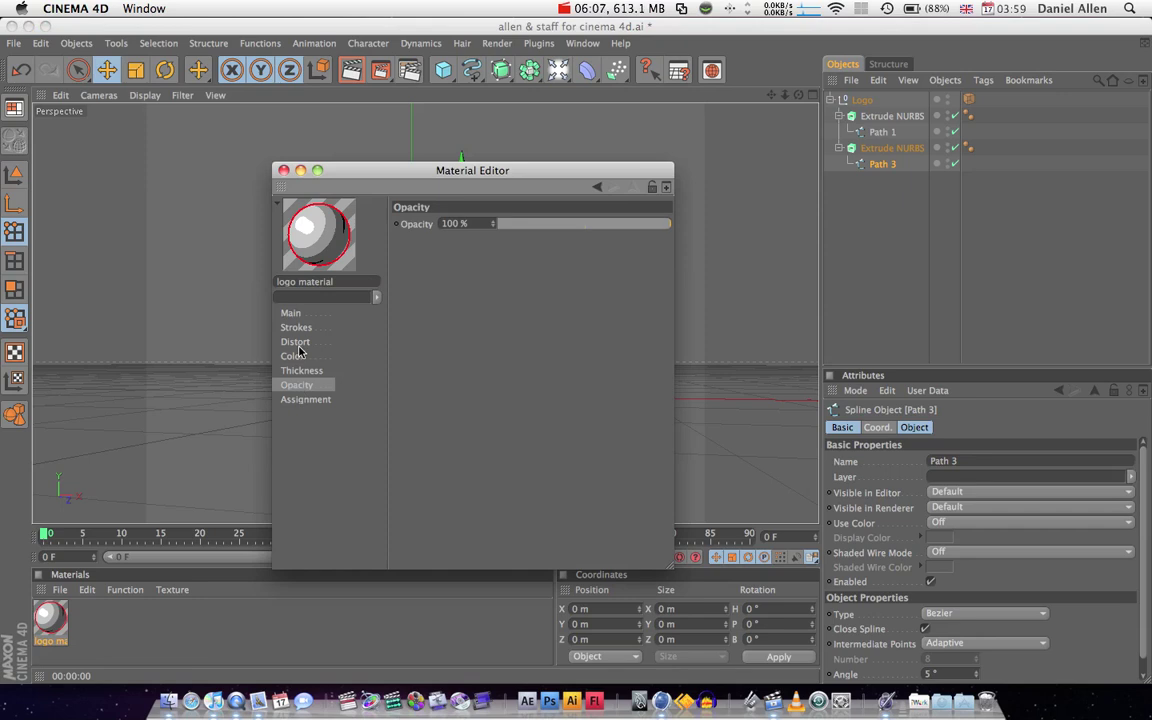
{"action": "left_click", "coordinate": [297, 342]}
{"action": "left_click", "coordinate": [296, 327]}
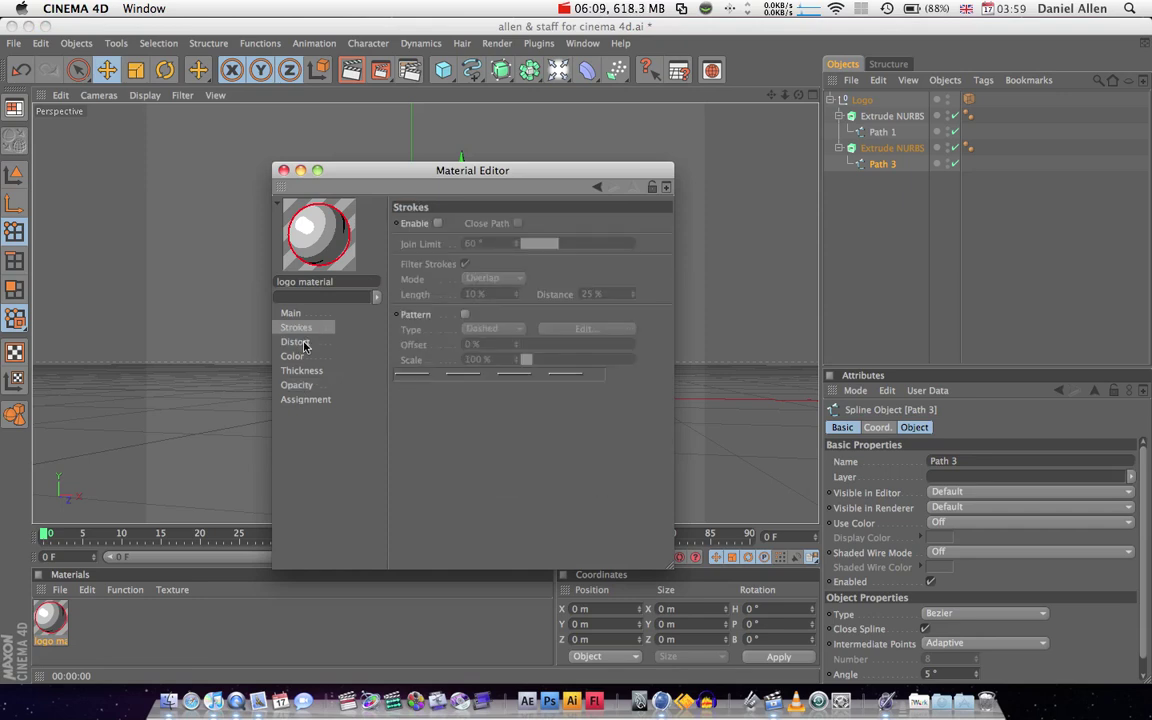
{"action": "left_click", "coordinate": [292, 356]}
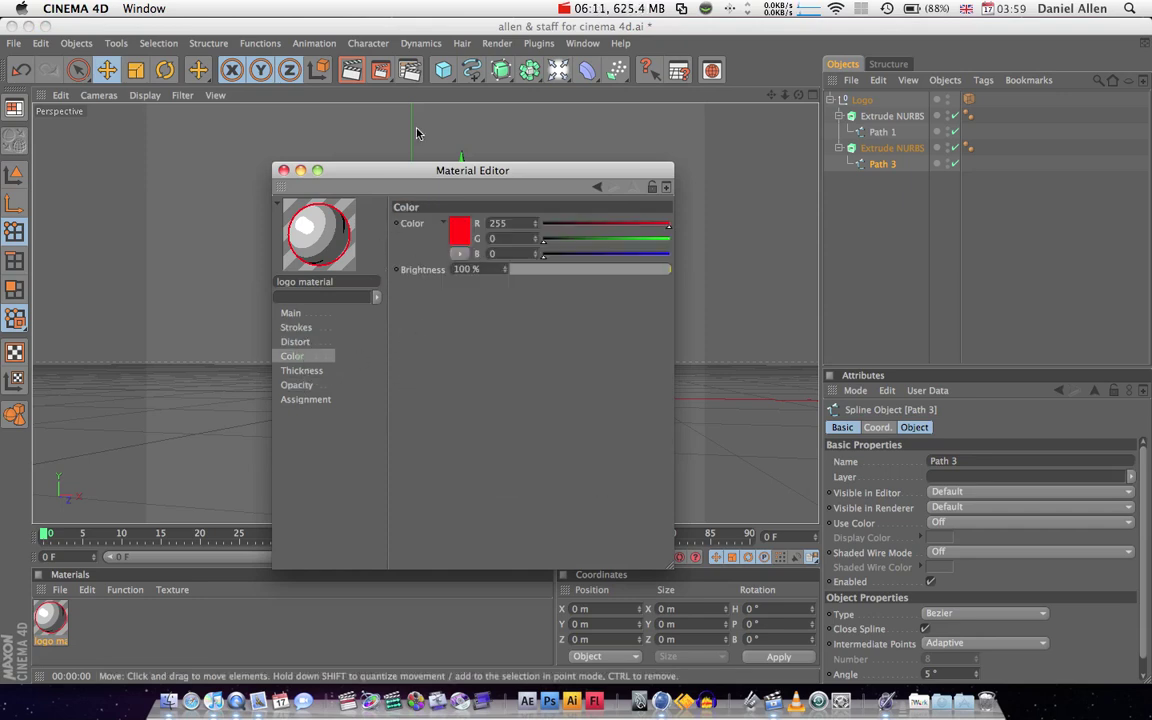
{"action": "left_click", "coordinate": [360, 76]}
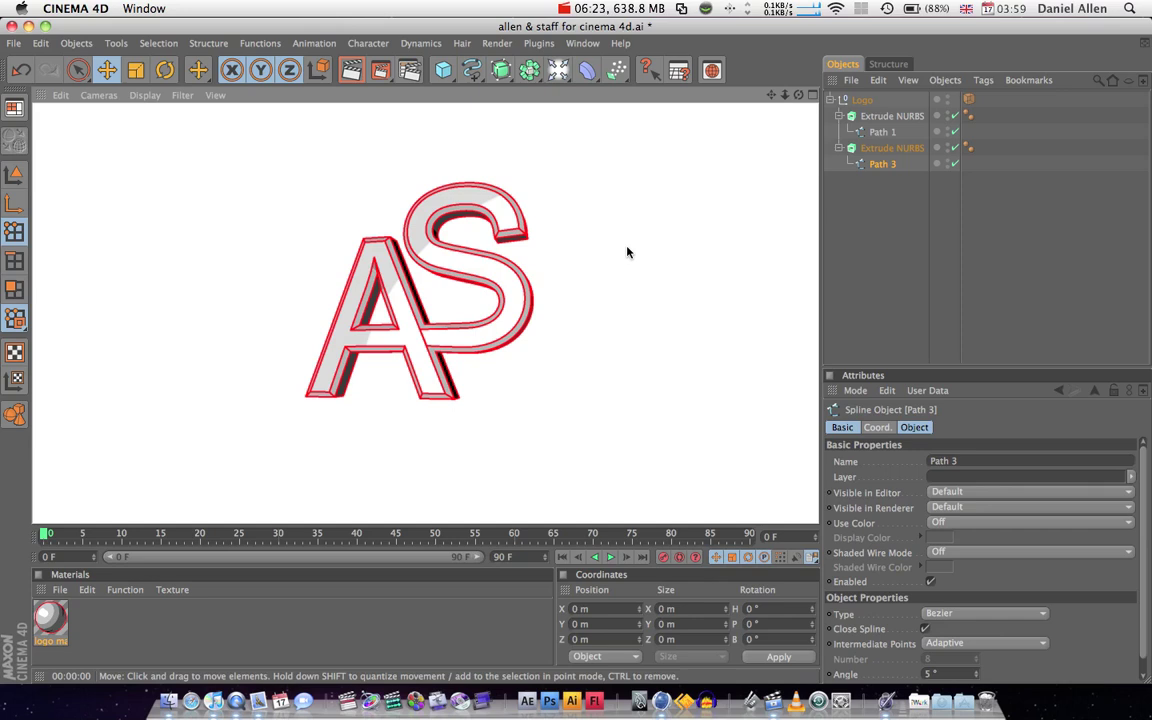
{"action": "mouse_move", "coordinate": [627, 250]}
{"action": "left_mouse_down", "text": "alt"}
{"action": "mouse_move", "coordinate": [576, 350]}
{"action": "mouse_move", "coordinate": [596, 357]}
{"action": "mouse_move", "coordinate": [575, 350]}
{"action": "mouse_move", "coordinate": [650, 350]}
{"action": "mouse_move", "coordinate": [522, 345]}
{"action": "mouse_move", "coordinate": [577, 350]}
{"action": "mouse_move", "coordinate": [630, 252]}
{"action": "left_mouse_up", "text": "alt"}
{"action": "left_click_drag", "start_coordinate": [687, 293], "coordinate": [643, 443], "text": "alt"}
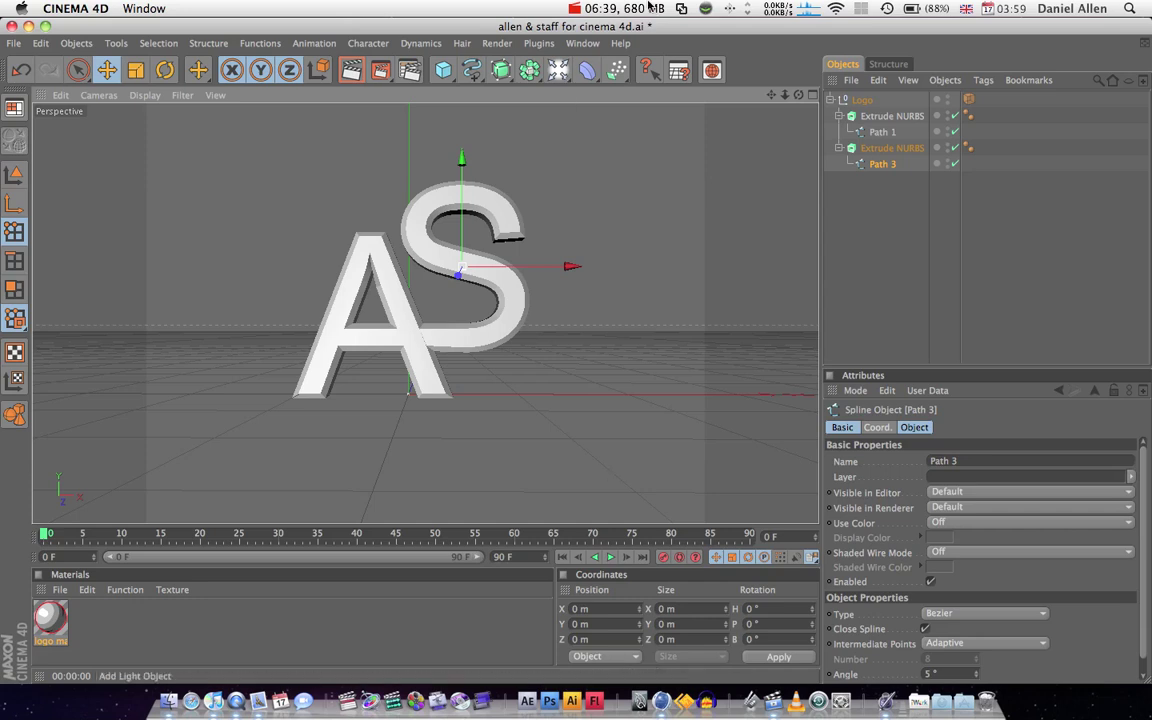
{"action": "left_click", "coordinate": [622, 8]}
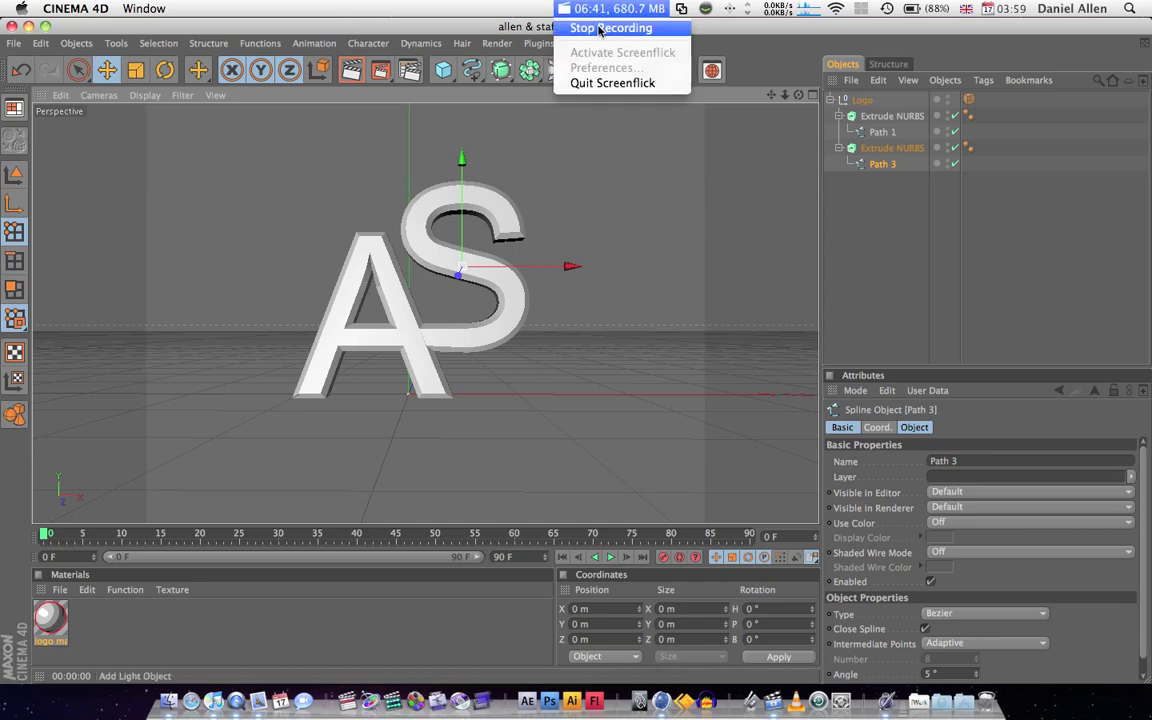